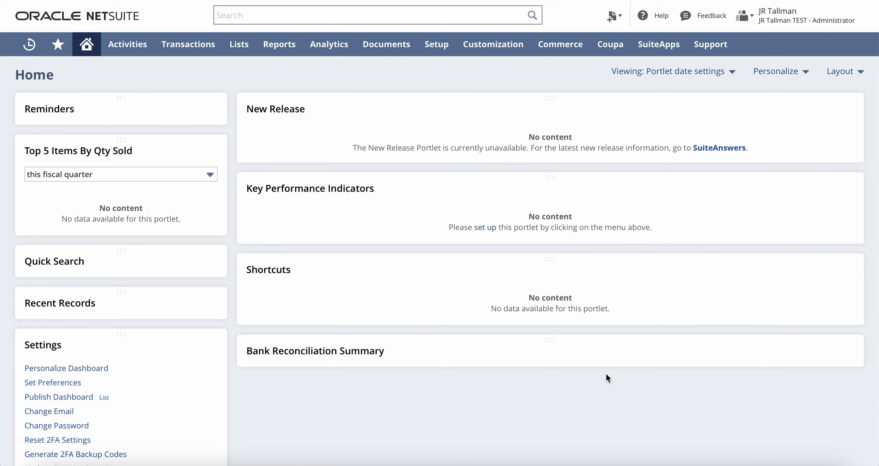
- Start a new custom entity field from the Entity Fields list
mouse_move(495, 54)
mouse_move(524, 97)
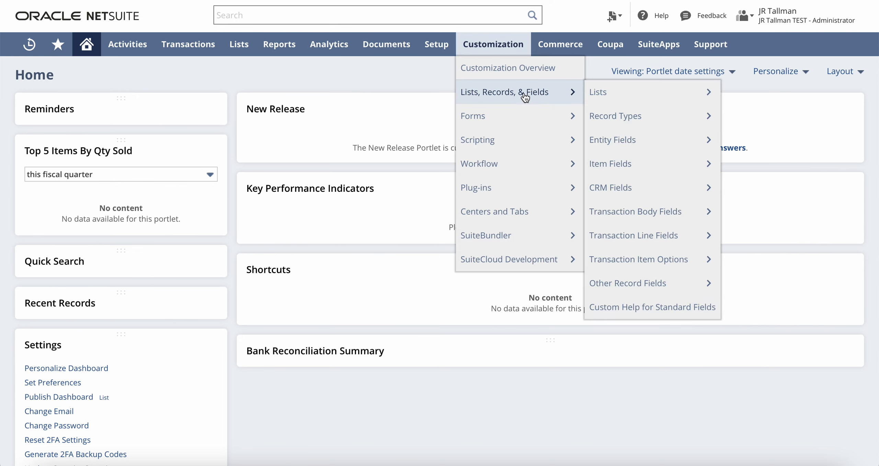
mouse_move(655, 147)
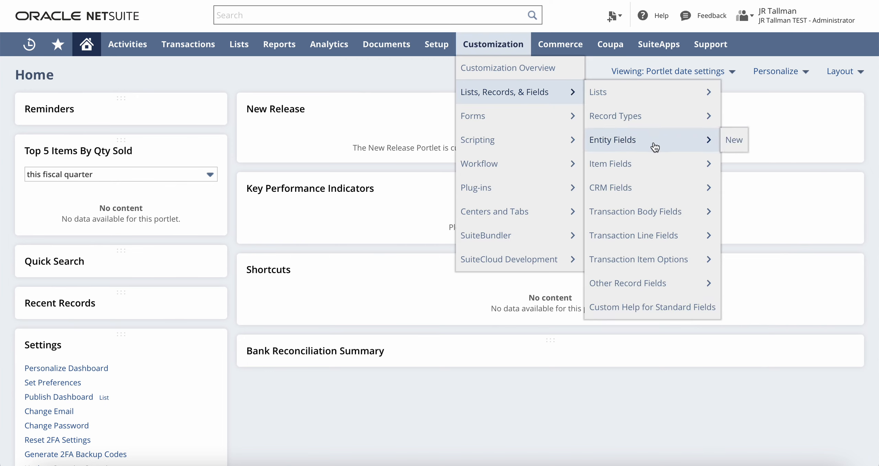
click(728, 144)
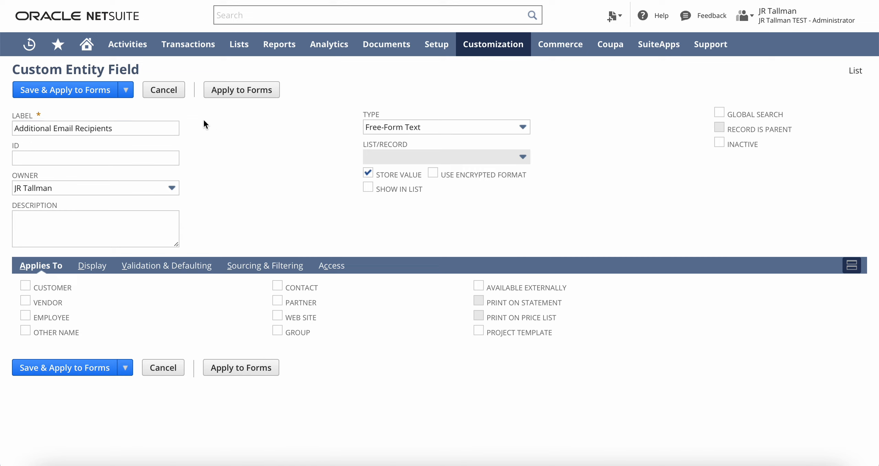
- Give the field ID _add_email_recipients and make it apply to customers
click(150, 158)
text(_)
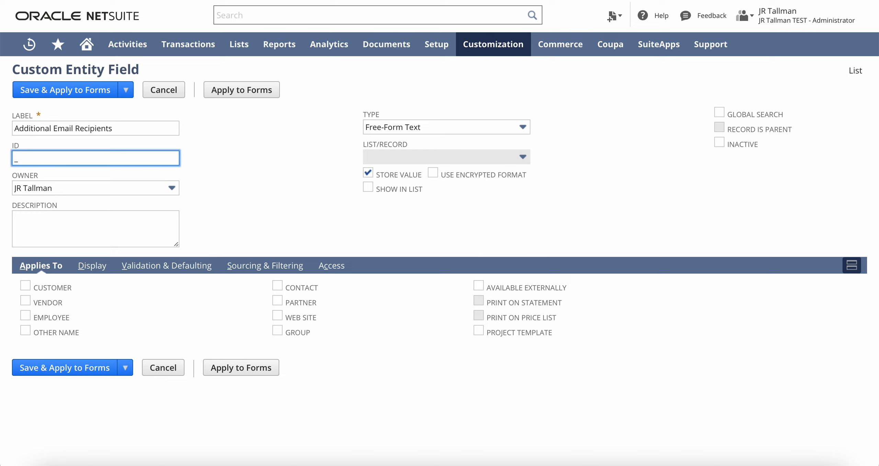
text(add_email_recipients)
click(226, 160)
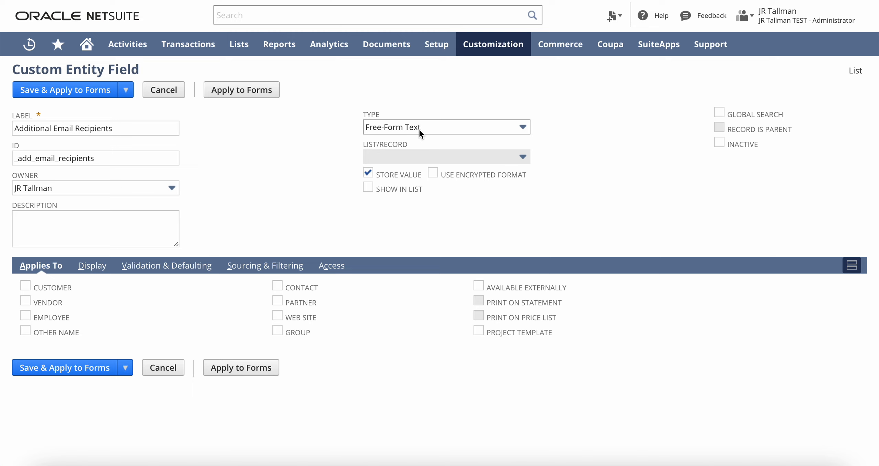
click(25, 287)
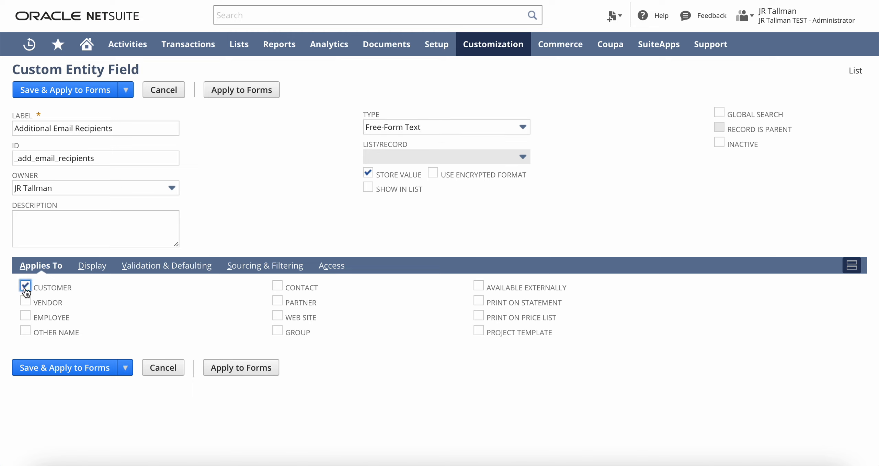
click(94, 267)
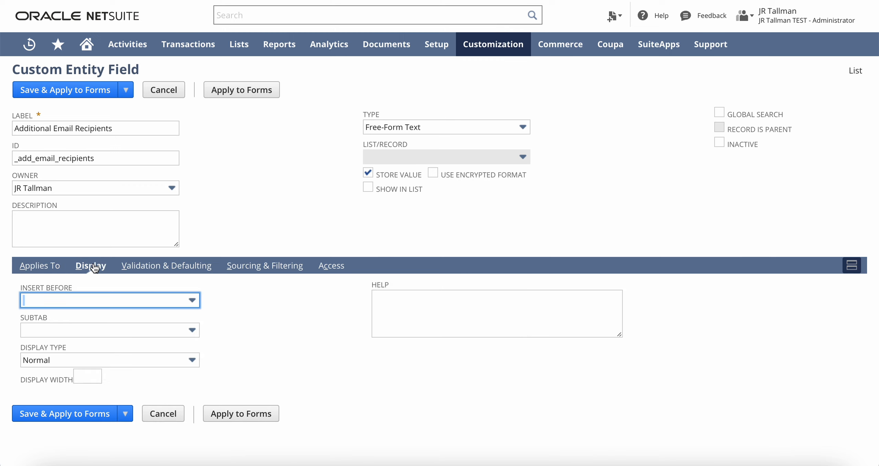
- Place the field on the Main subtab
click(50, 332)
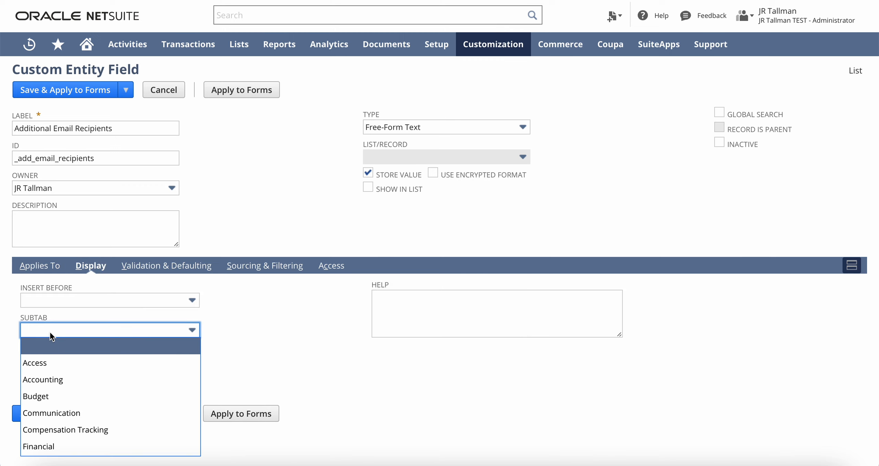
text(m)
click(50, 350)
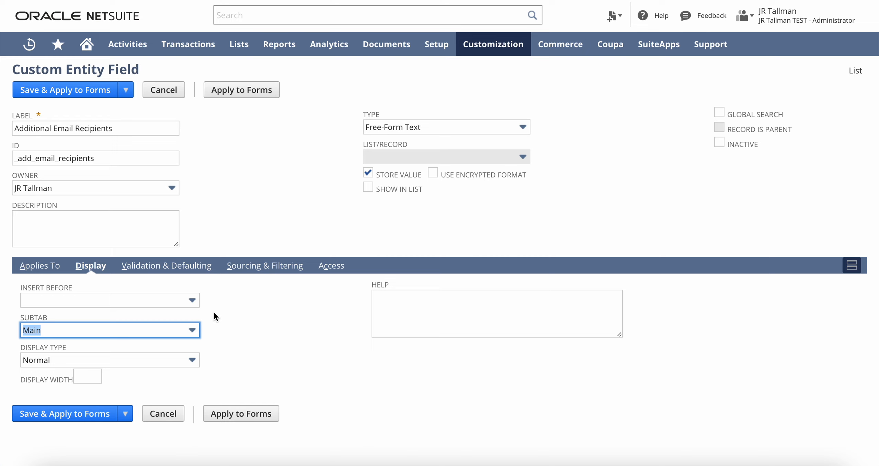
- Paste help text about auto-sending additional emails on invoice creation, then save the field
click(232, 319)
click(418, 313)
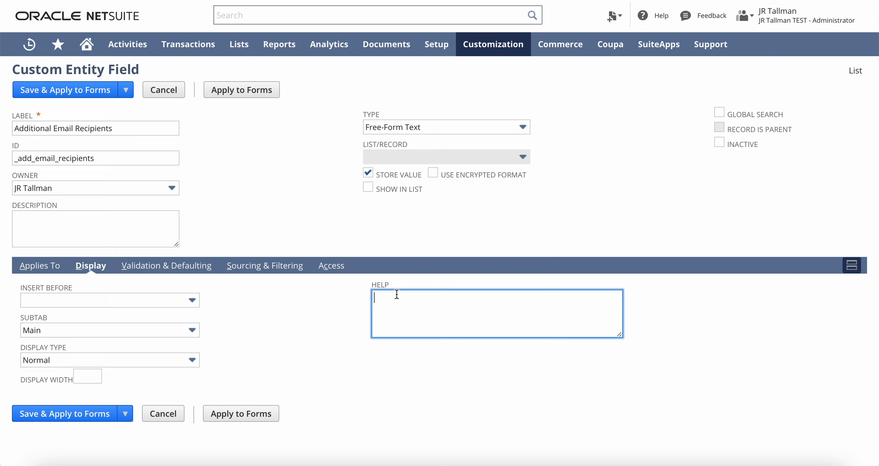
text(Populate additional email addresses to automatically send to the customer upon invoice creation.)
click(338, 245)
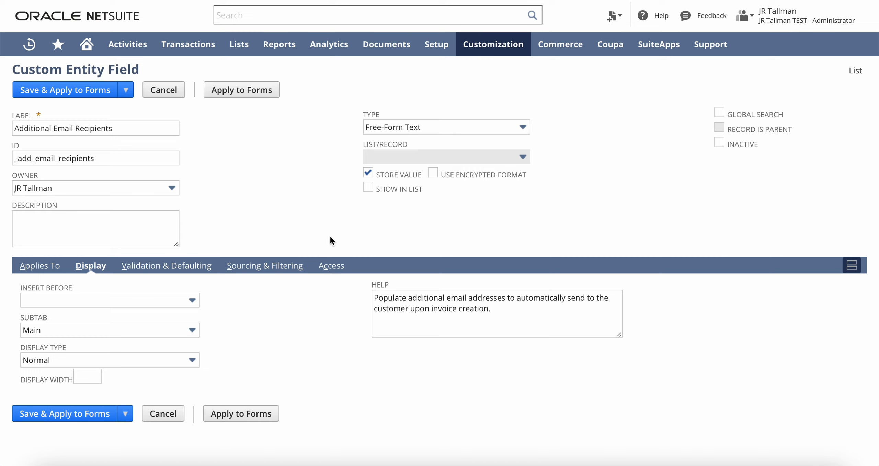
mouse_move(126, 96)
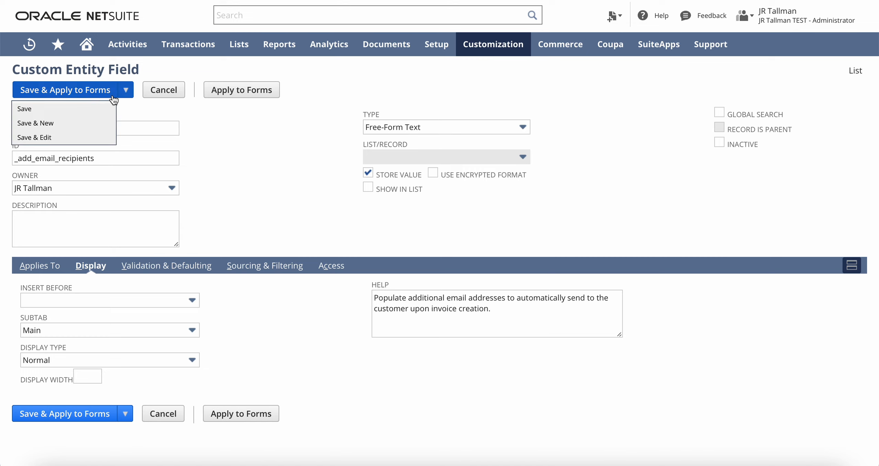
click(78, 111)
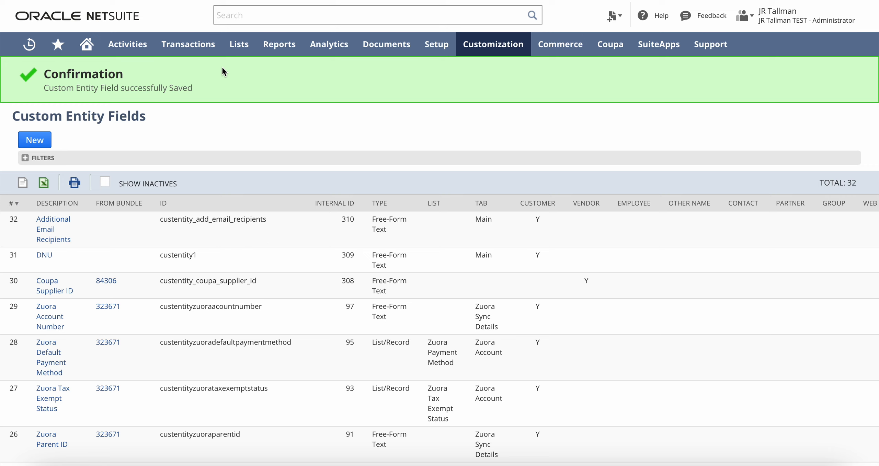
- Open a new customer record from Lists > Relationships > Customers
mouse_move(242, 56)
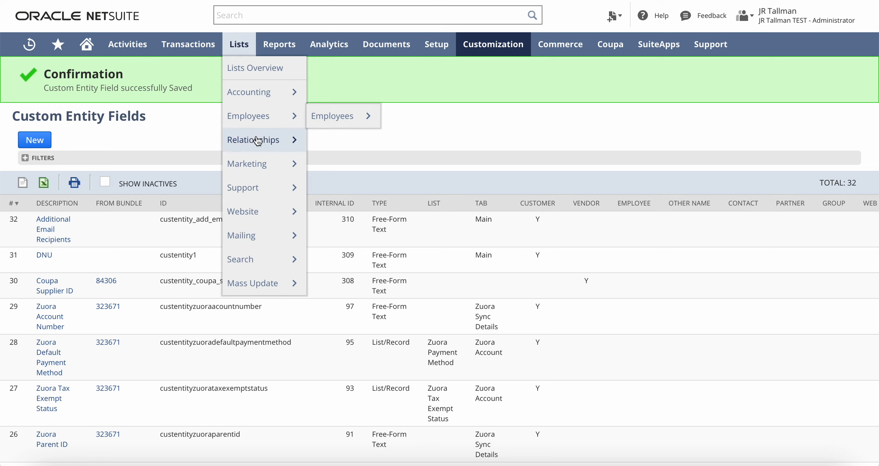
mouse_move(304, 147)
mouse_move(378, 191)
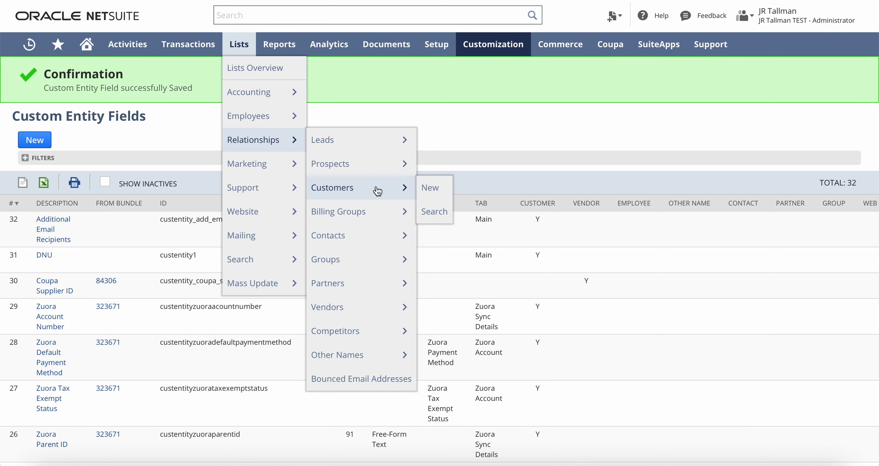
click(428, 189)
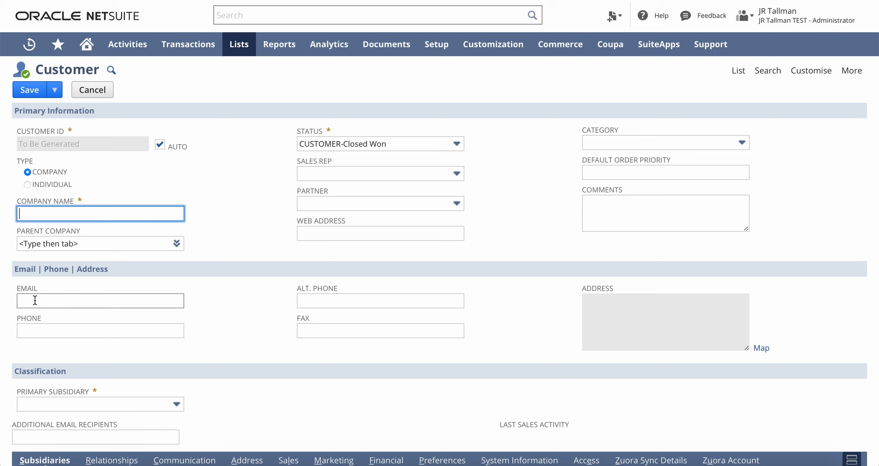
mouse_move(828, 73)
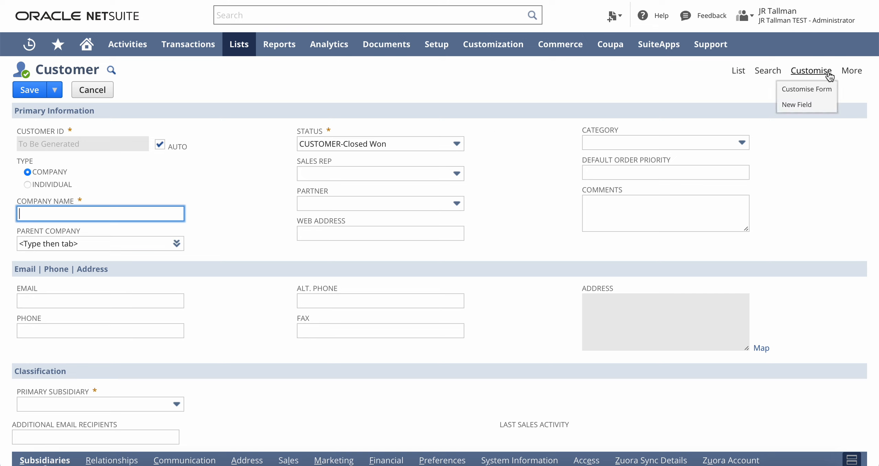
- Set Additional Email Recipients' field group to Email | Phone | Address on the customer form
click(817, 91)
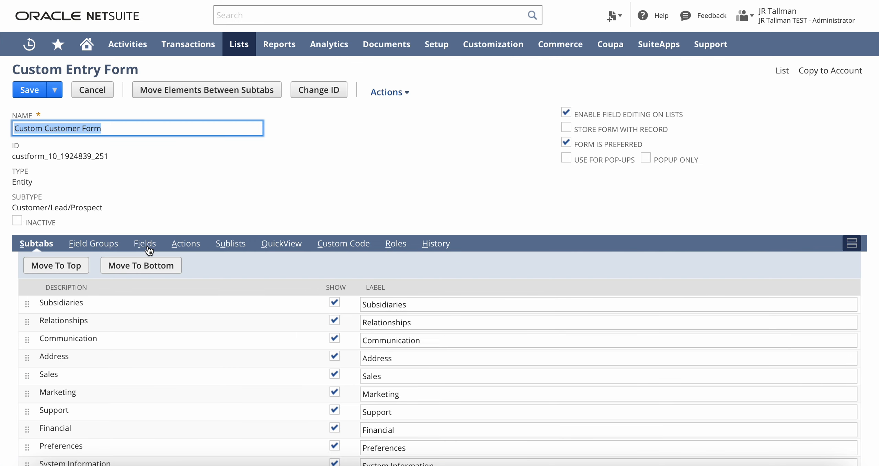
click(147, 246)
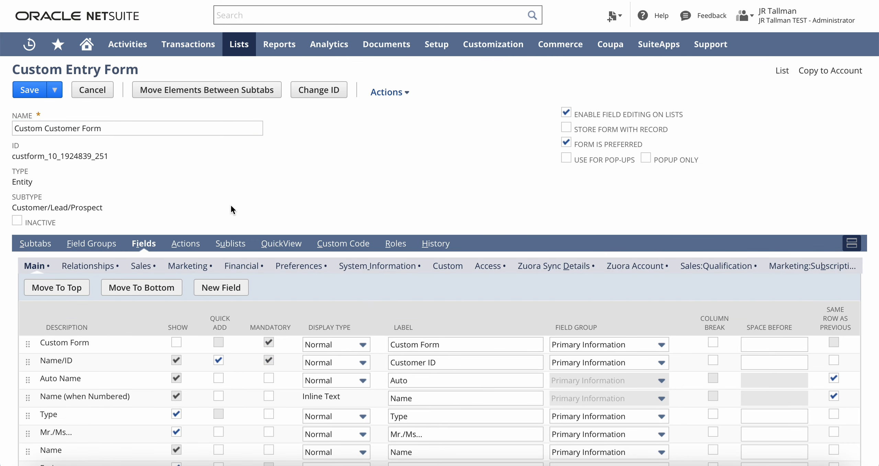
scroll(231, 204, down, 12)
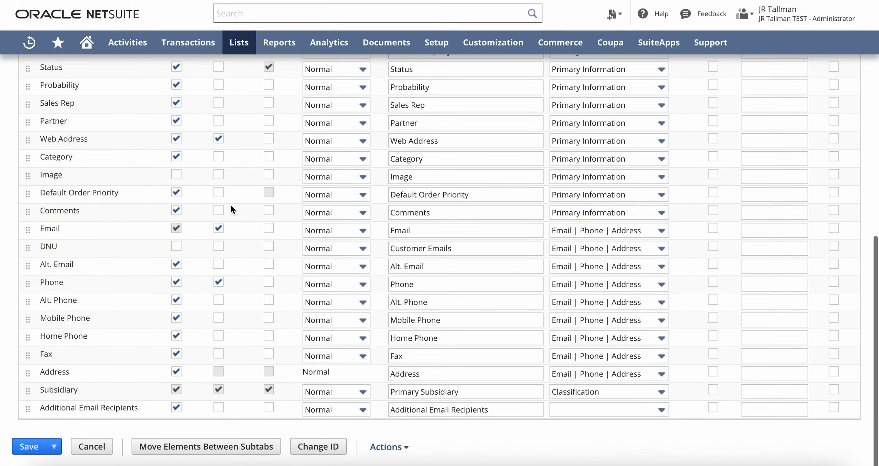
click(79, 412)
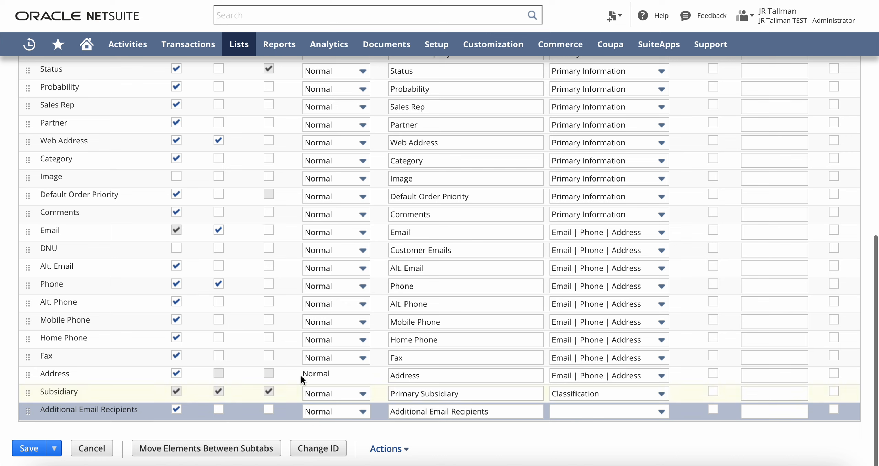
click(574, 410)
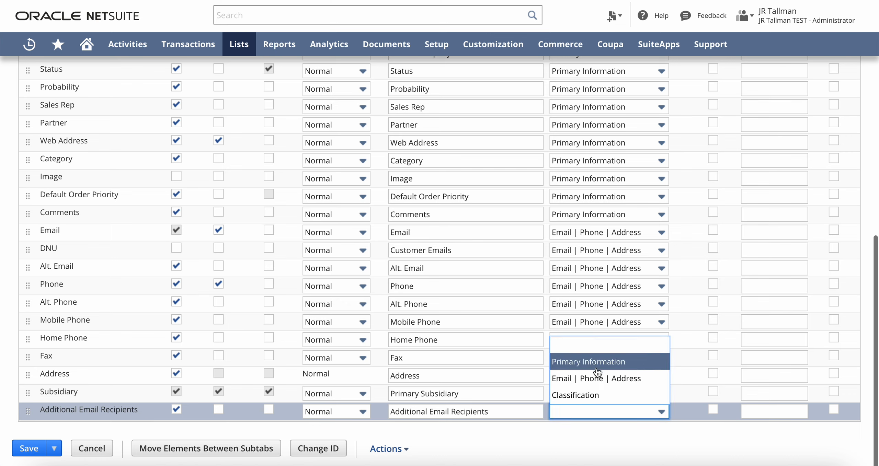
click(625, 385)
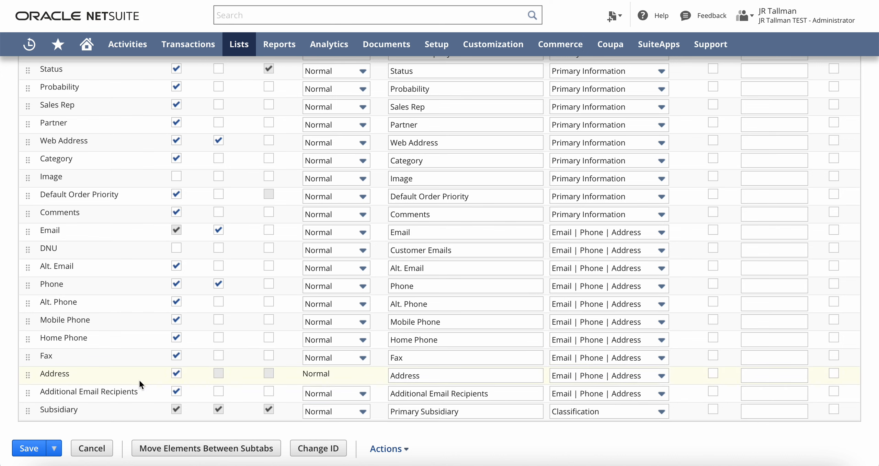
- Move Additional Email Recipients directly below Email and save the form
click(112, 396)
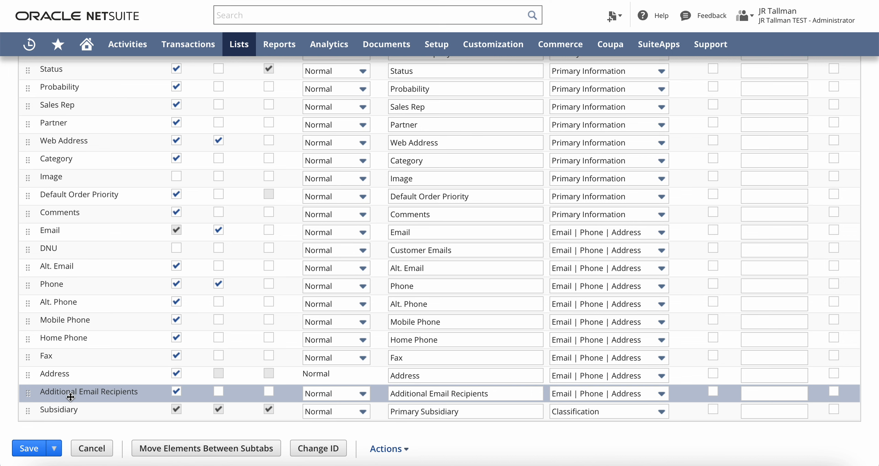
drag(70, 397, 51, 240)
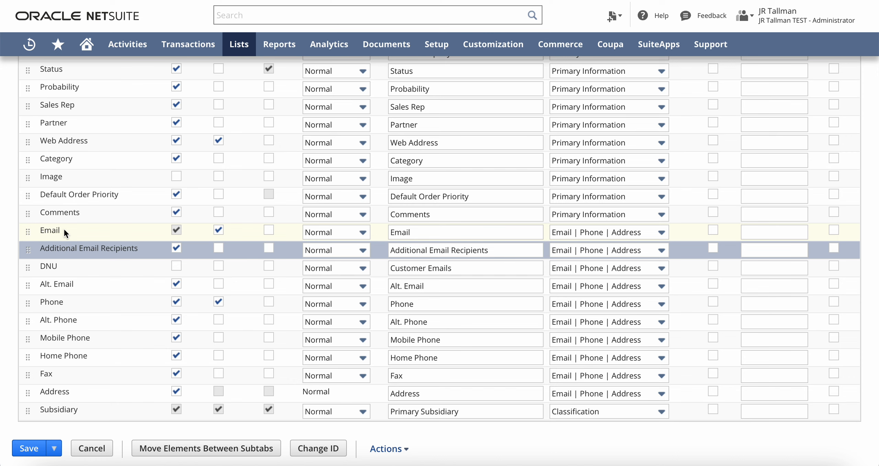
scroll(63, 228, up, 15)
click(29, 91)
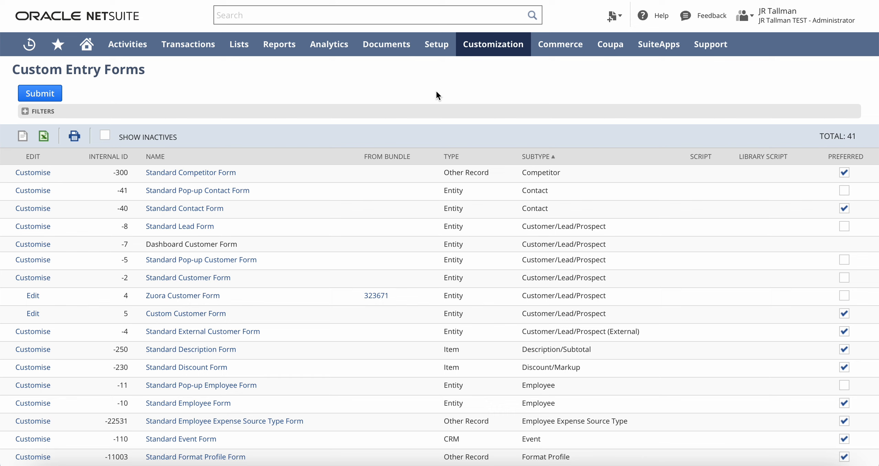
- Start a new customer with Company Name 'TEST JR Company'
mouse_move(239, 48)
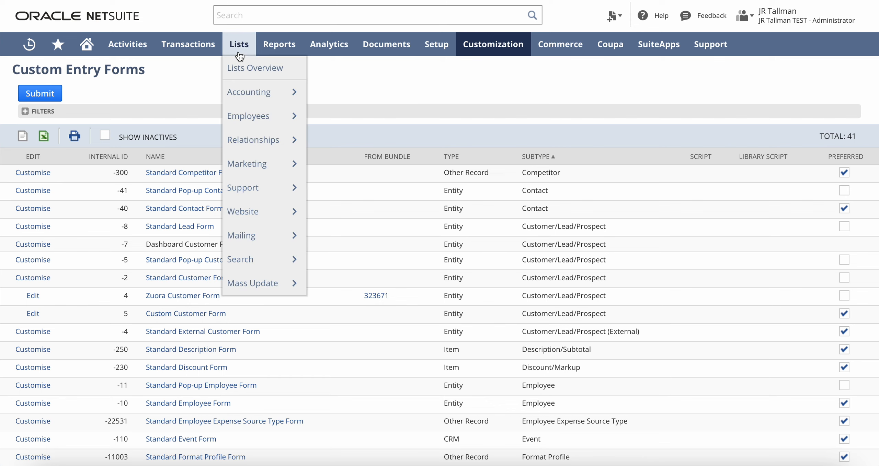
mouse_move(273, 150)
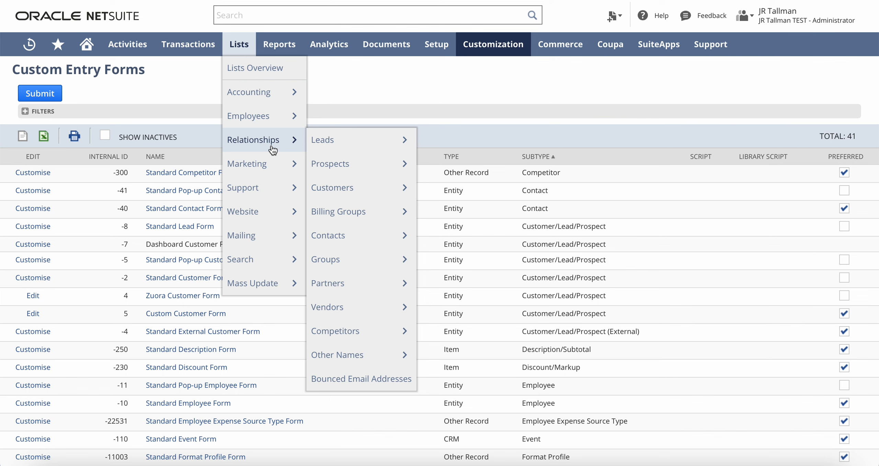
mouse_move(360, 188)
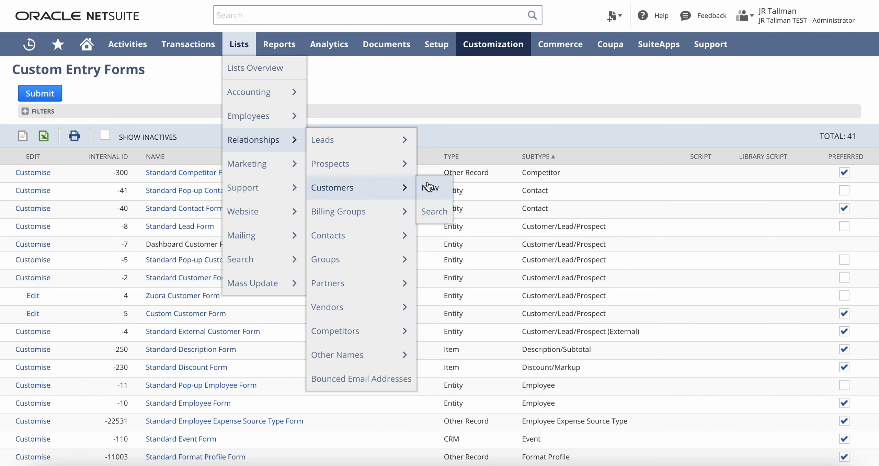
click(430, 188)
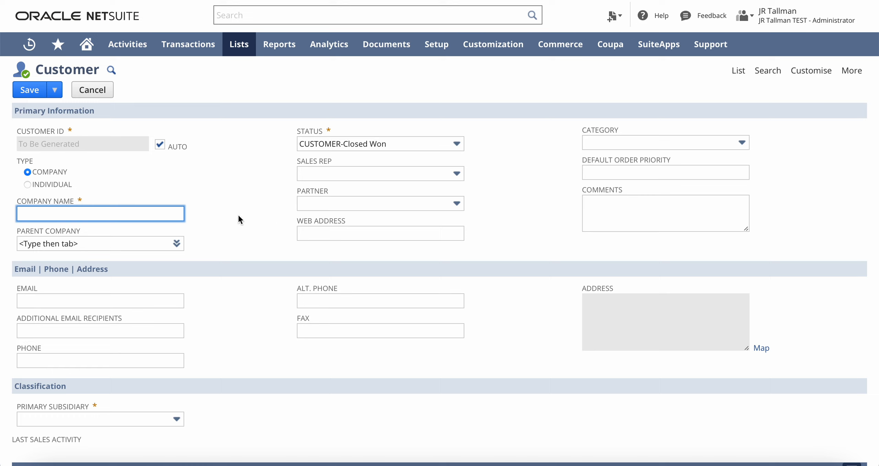
text(TEST JR Company)
scroll(258, 258, down, 2)
click(111, 228)
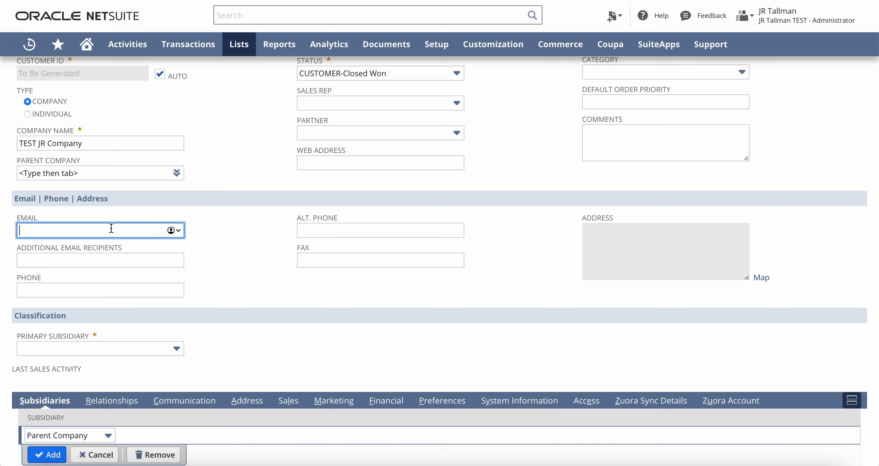
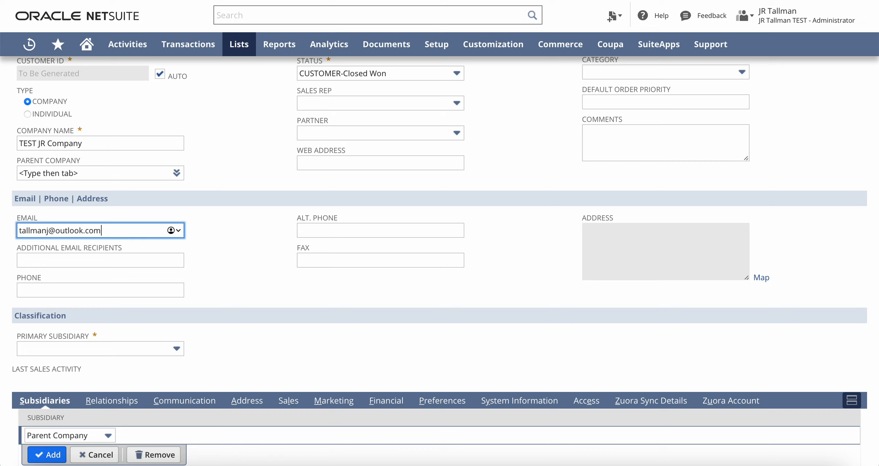
- Enter the customer's primary email and two comma-separated additional recipient addresses
key(Tab)
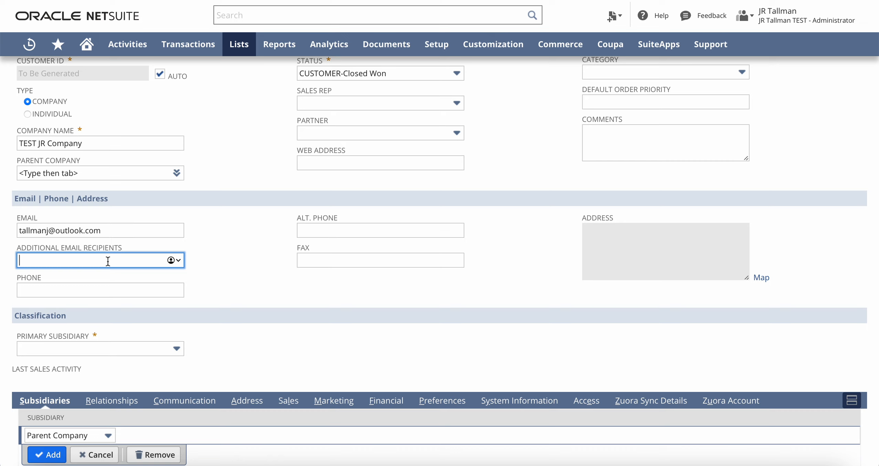
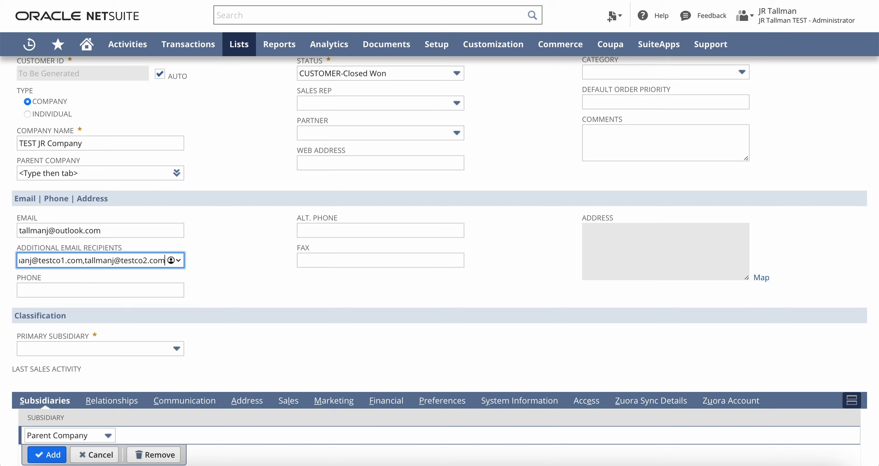
key(Tab)
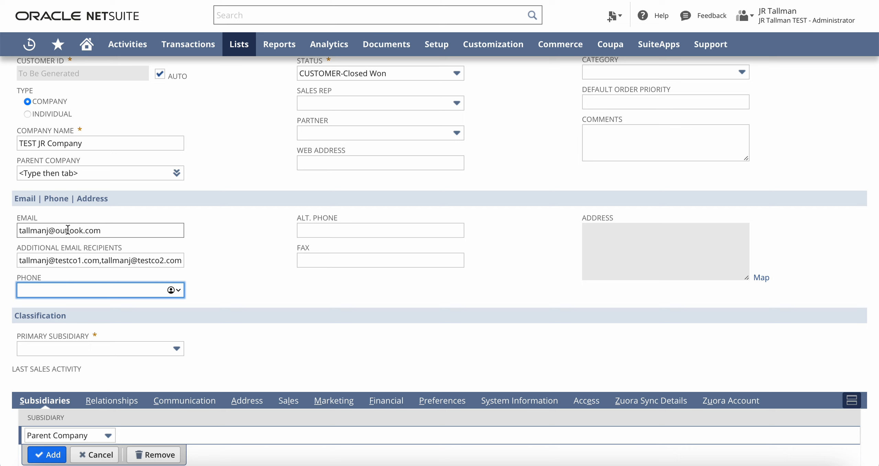
drag(104, 262, 98, 262)
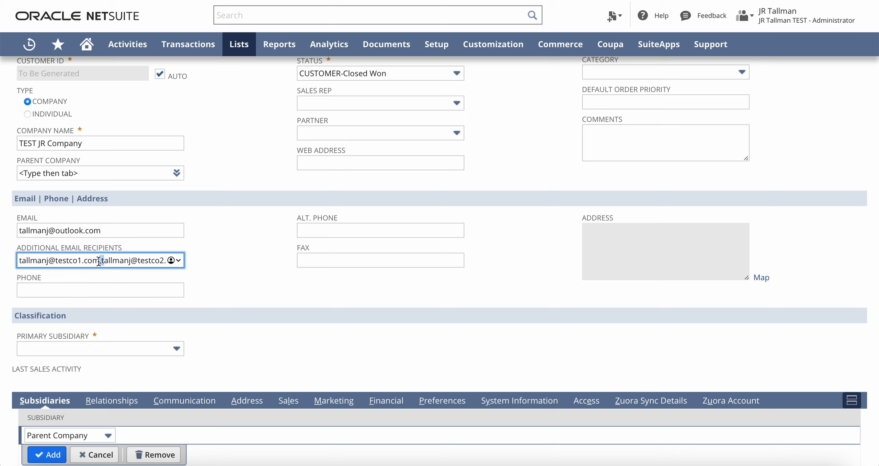
- Choose Parent Company as Primary Subsidiary and save the customer
click(110, 347)
click(88, 381)
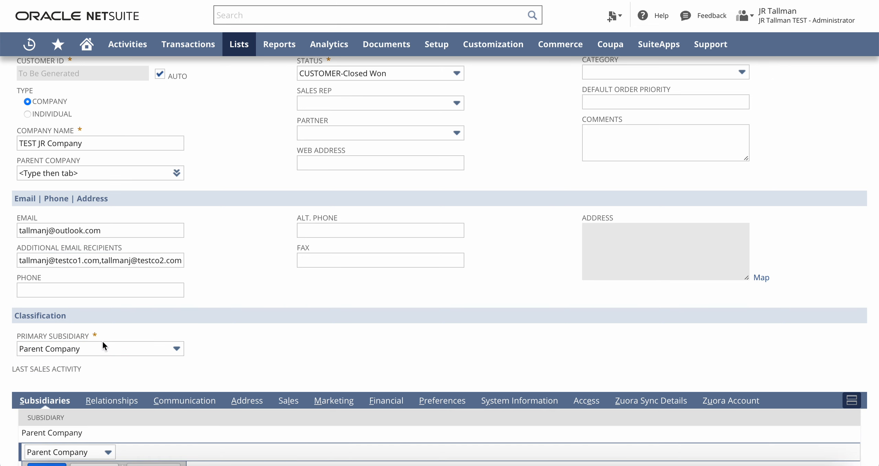
scroll(219, 306, up, 3)
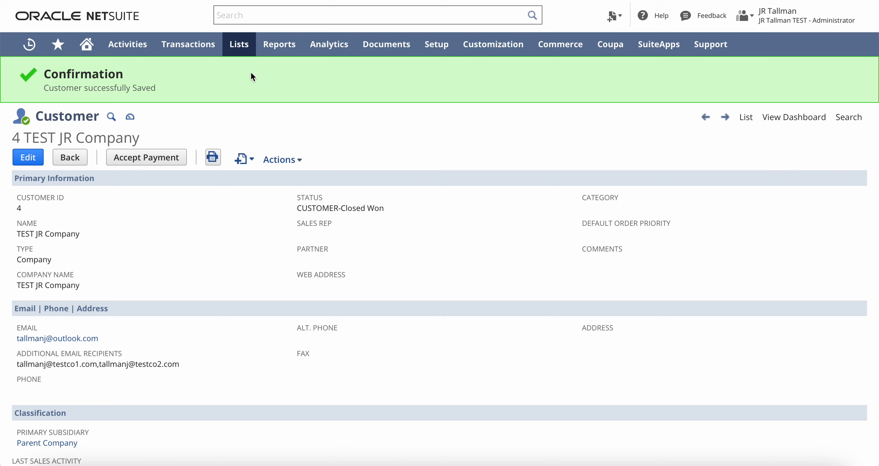
- Open a new employee record from Lists > Employees
mouse_move(245, 48)
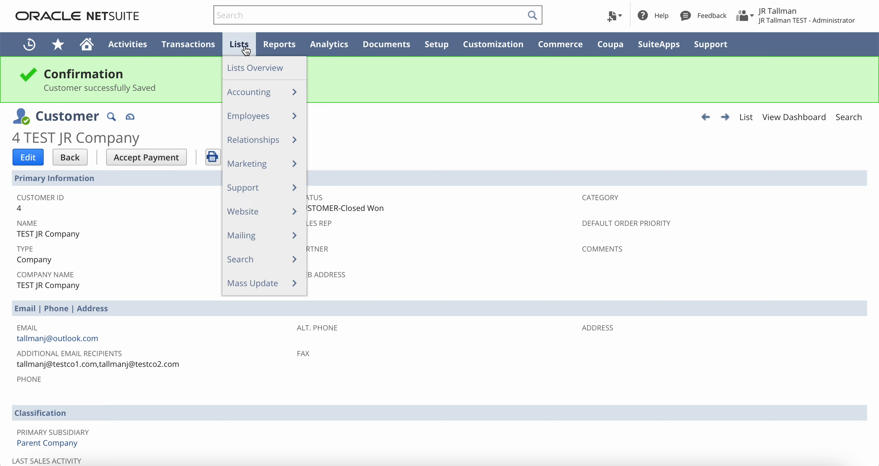
mouse_move(259, 151)
mouse_move(266, 121)
mouse_move(334, 121)
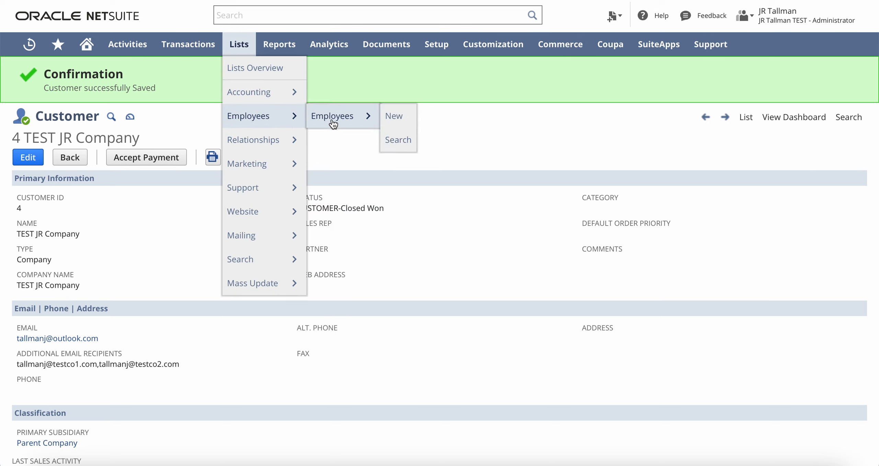
click(401, 115)
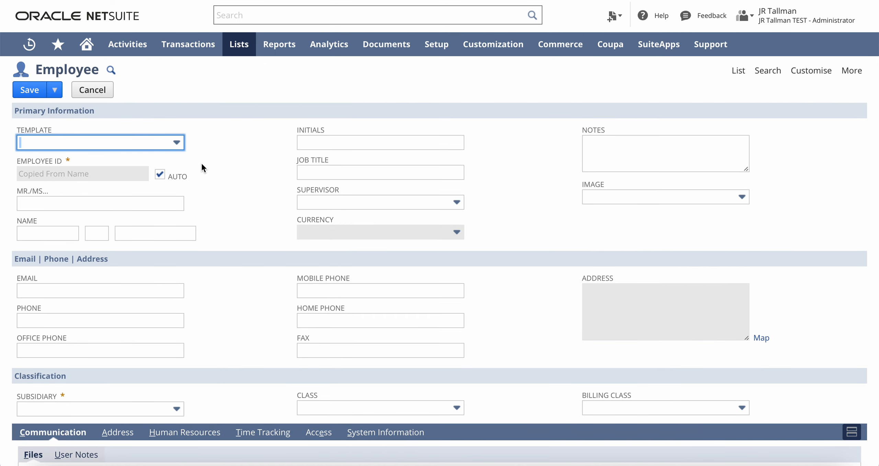
- Enter the employee's first name, last name and email address
click(46, 237)
text(AR)
key(Tab)
key(Tab)
text(JR Co)
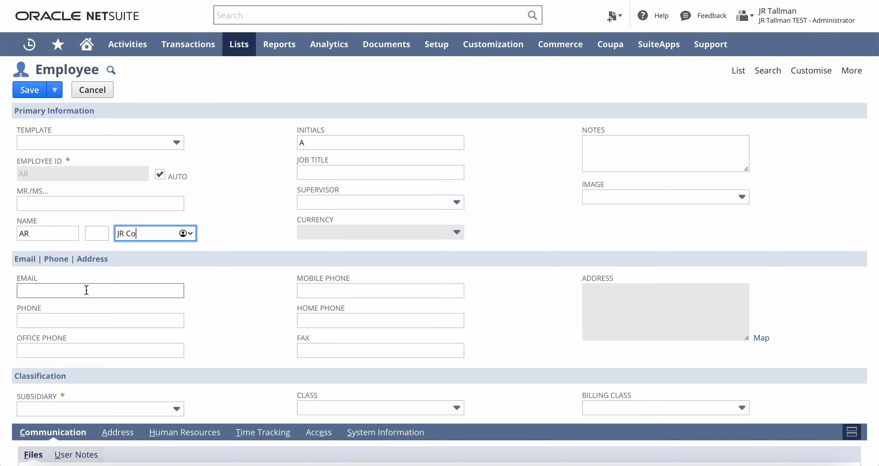
click(33, 290)
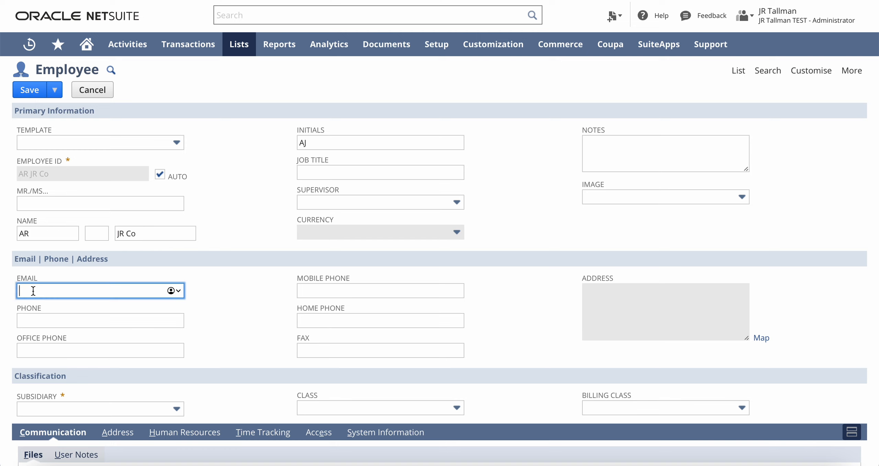
key(Tab)
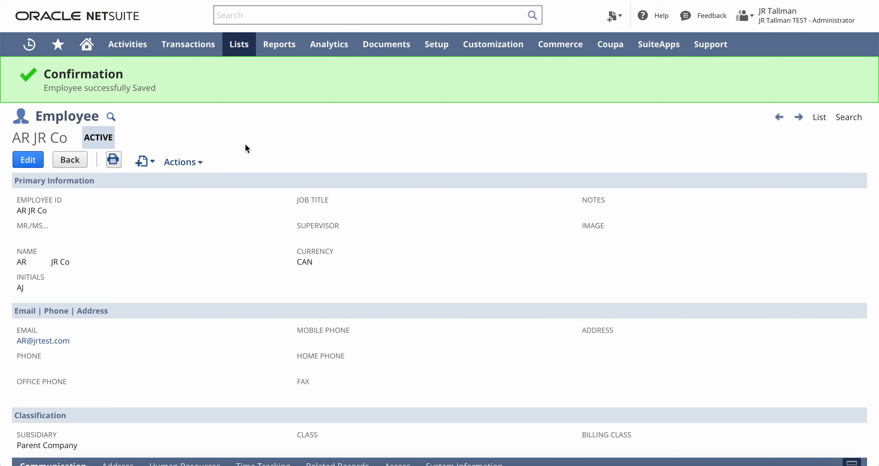
- Create a new email template named 'Invoice Email Template'
mouse_move(379, 52)
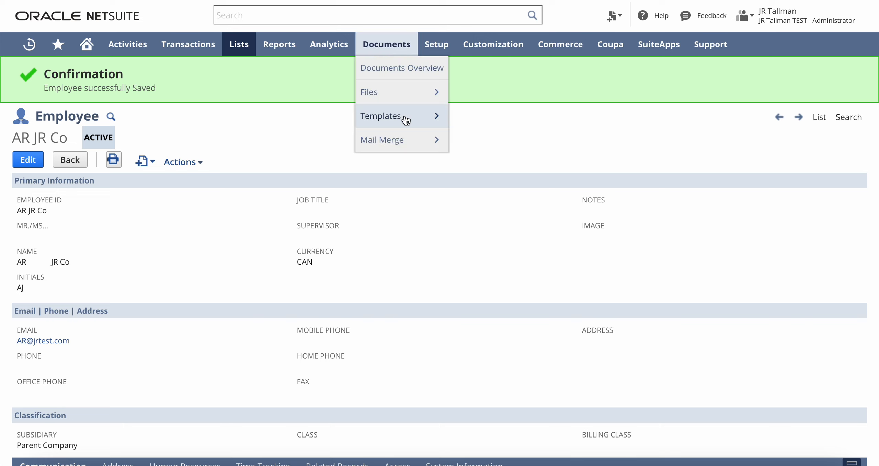
mouse_move(405, 118)
mouse_move(494, 123)
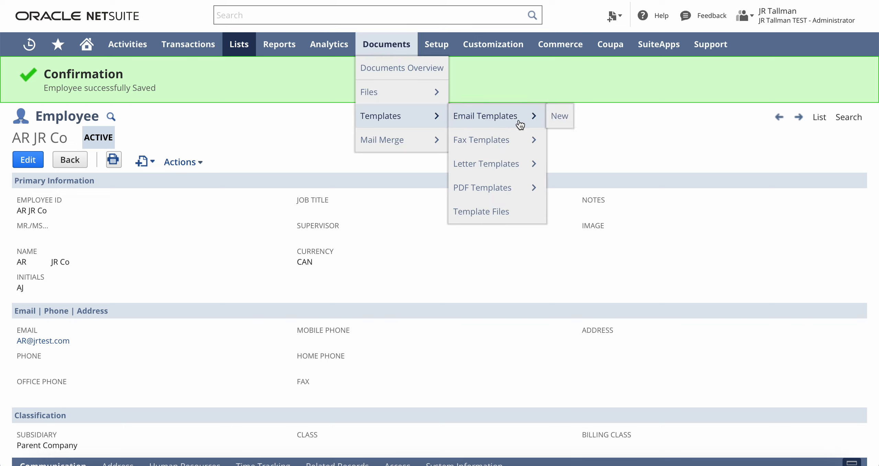
click(558, 117)
click(246, 156)
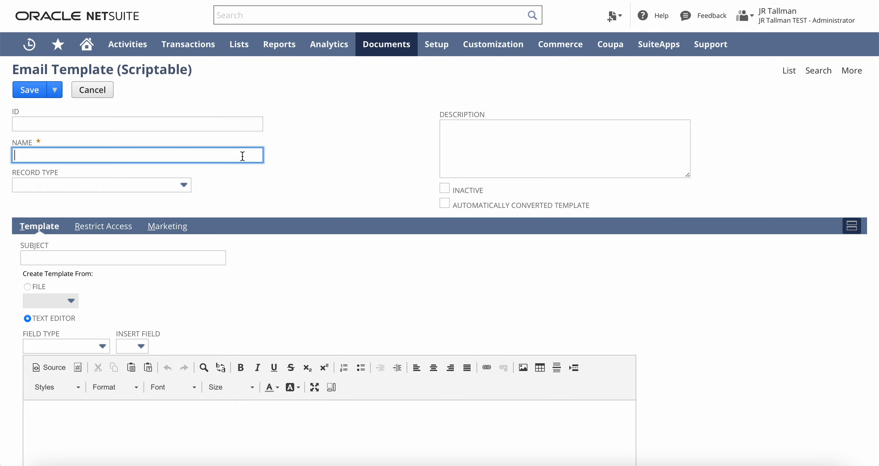
text(Invoice Email Template)
click(387, 170)
scroll(196, 175, down, 2)
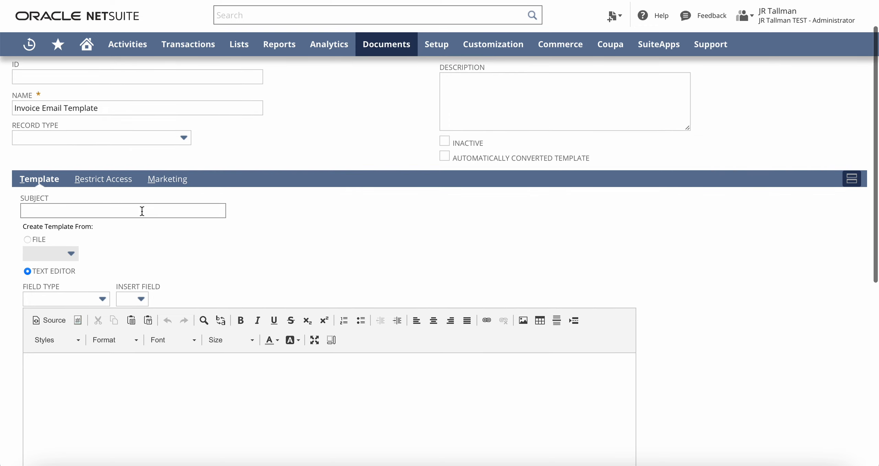
scroll(133, 226, down, 1)
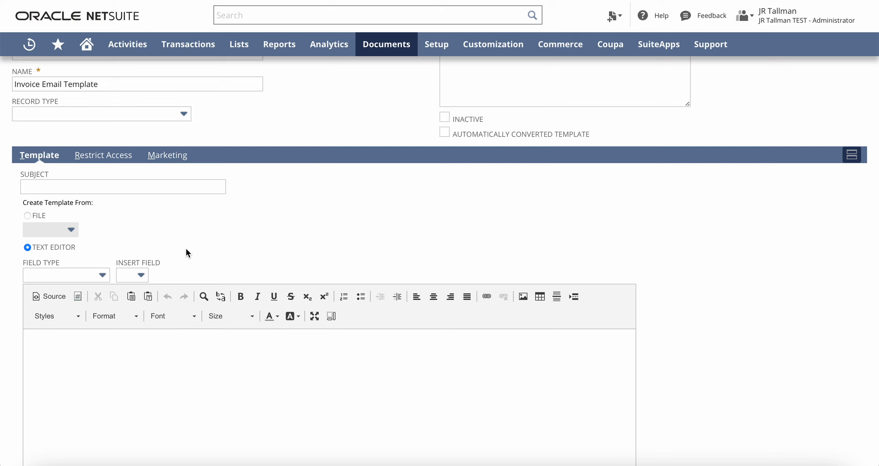
- Set the subject to 'JR Test Co | ${transaction.tranid}'
click(125, 192)
text(JR Test Co |)
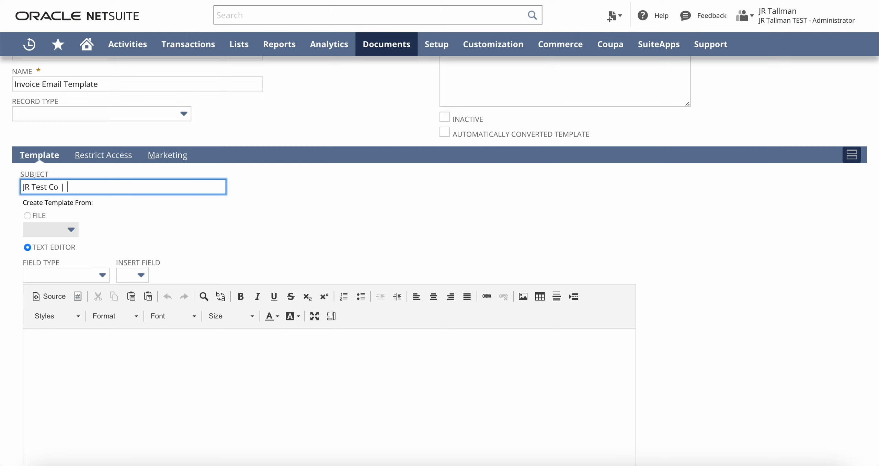
text(${transaction.trandi)
key(BackSpace)
key(BackSpace)
text(id})
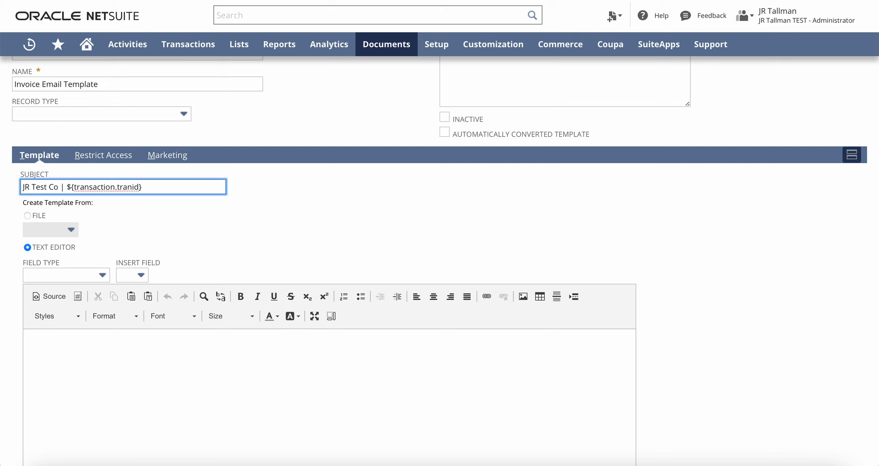
click(251, 192)
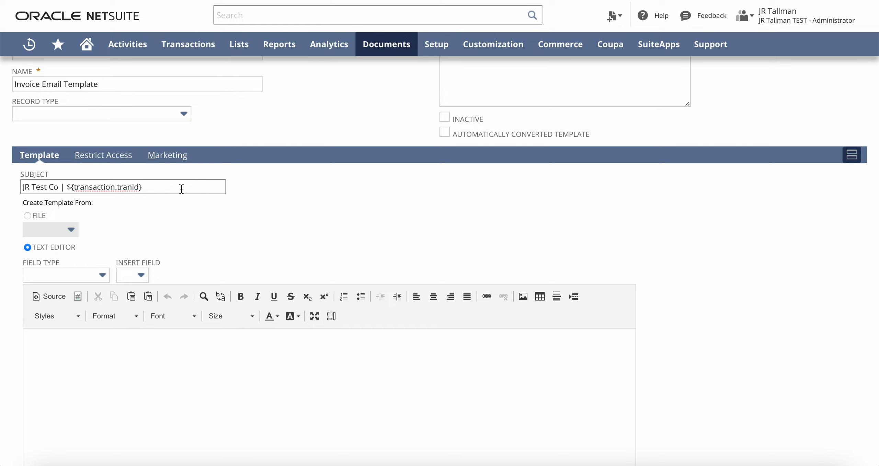
scroll(181, 190, down, 2)
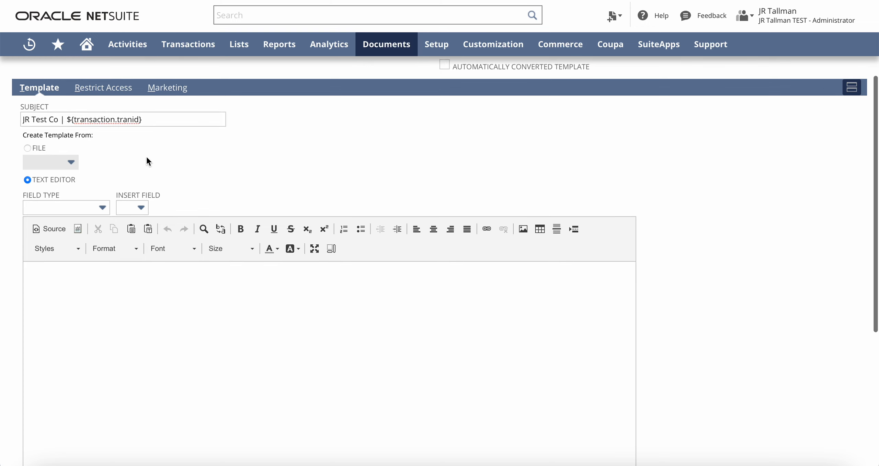
click(92, 285)
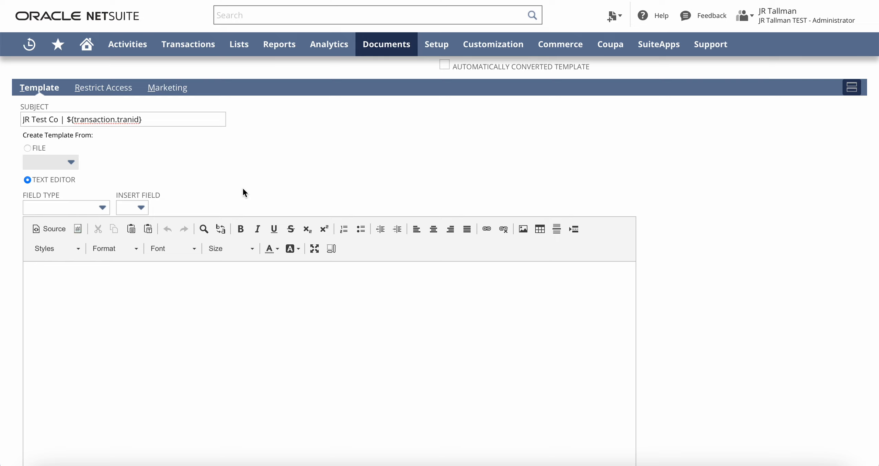
- Write the greeting 'Hello ${transaction.entity},' and the invoice total and due date sentence
text(Hello ${transaction.entity},)
key(Return)
key(Return)
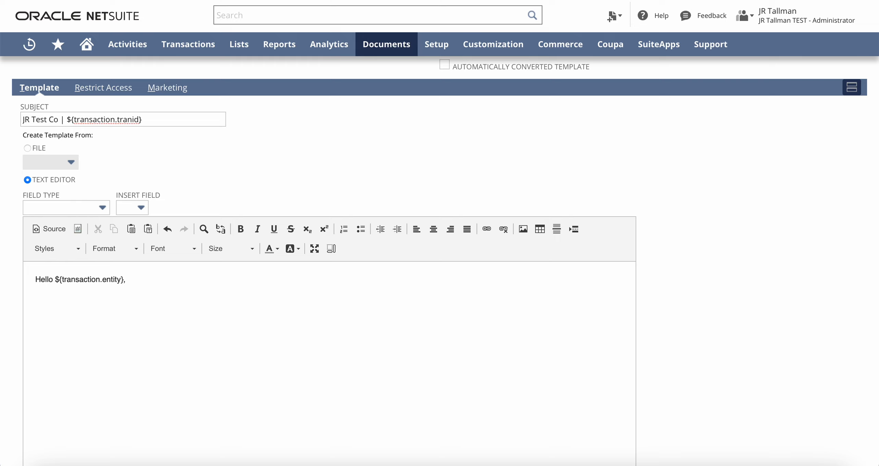
text(Please see the attached invoice for $)
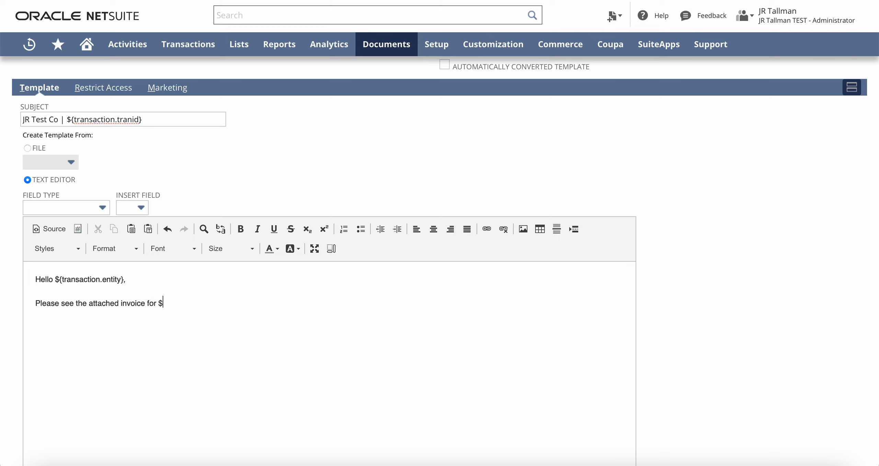
text({trasnaction.total} due on )
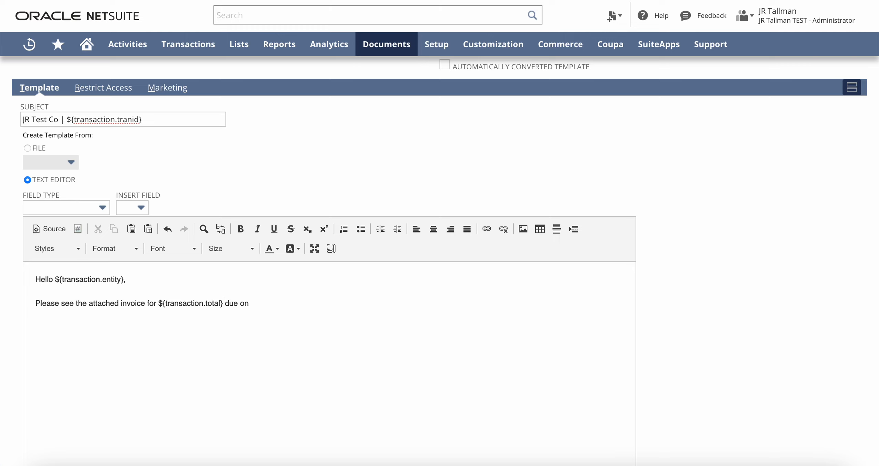
text(${transaction.duedate}.)
key(Return)
- Add a 'Thank you' line and the 'JR Test Co' sign-off
text(thank)
key(BackSpace)
key(BackSpace)
key(BackSpace)
key(BackSpace)
key(BackSpace)
key(BackSpace)
text(Thank you)
key(Return)
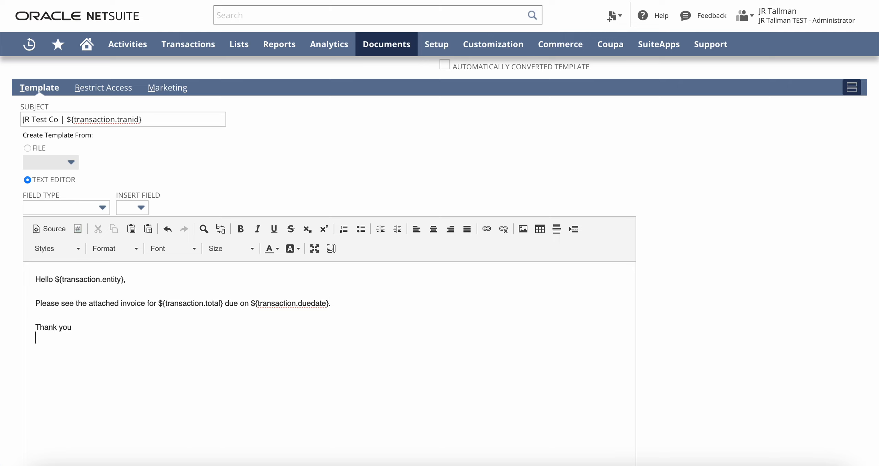
text(JR Test Co)
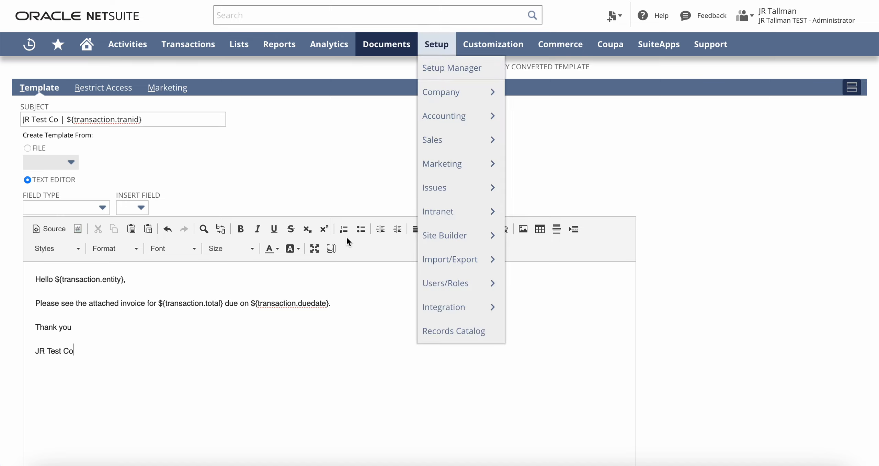
scroll(327, 185, up, 1)
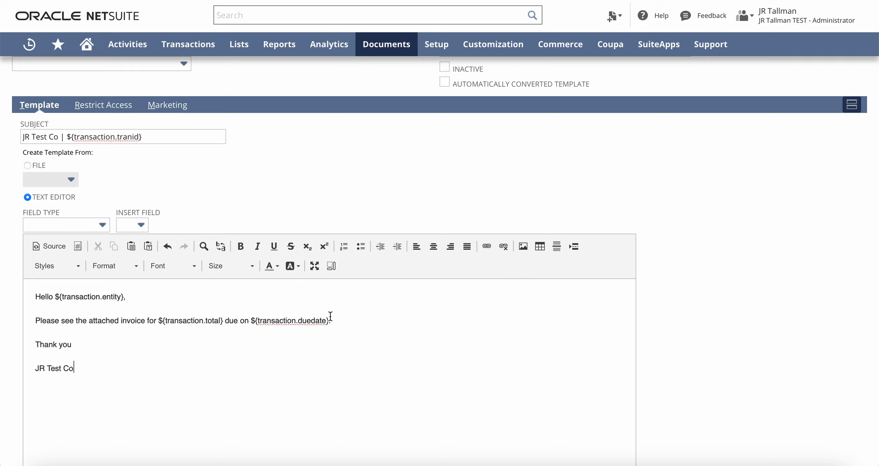
scroll(290, 223, down, 1)
scroll(294, 209, down, 3)
scroll(294, 209, up, 7)
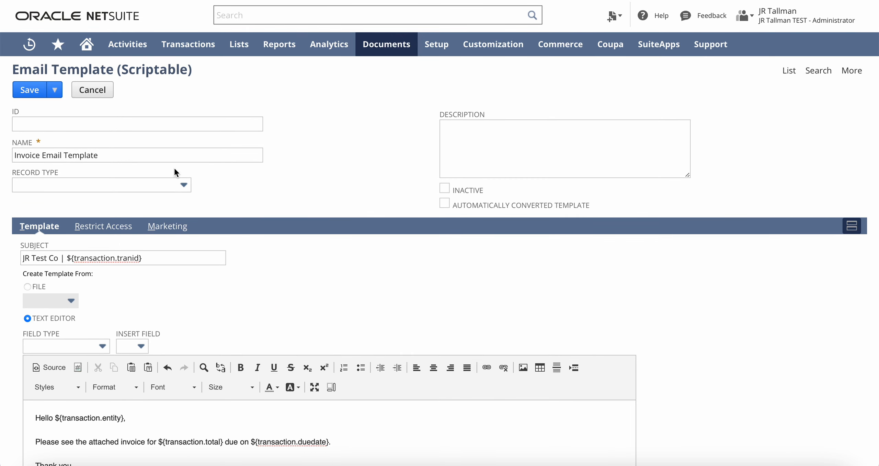
- Save the Invoice Email Template on the Email Template (Scriptable) form
click(37, 93)
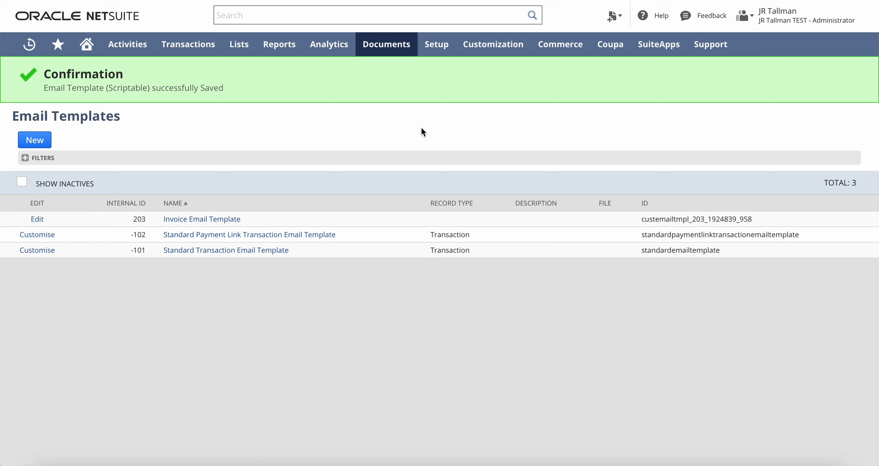
- Create a new workflow named 'Invoice Emails'
mouse_move(494, 46)
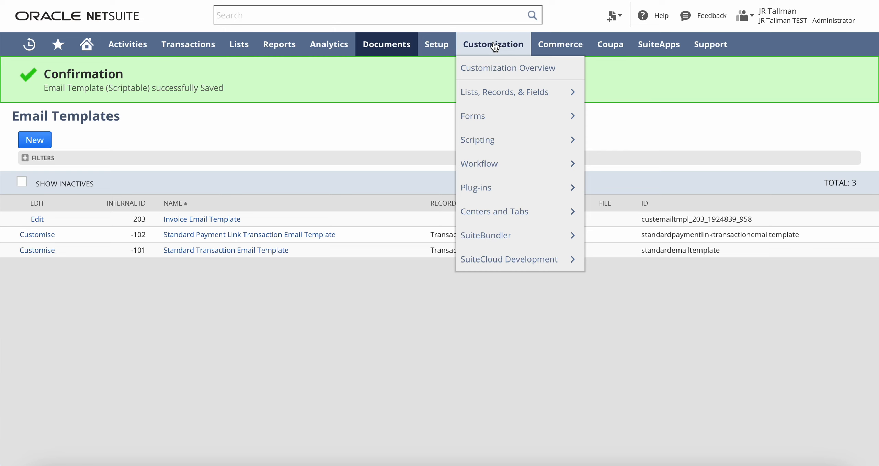
mouse_move(496, 165)
mouse_move(637, 164)
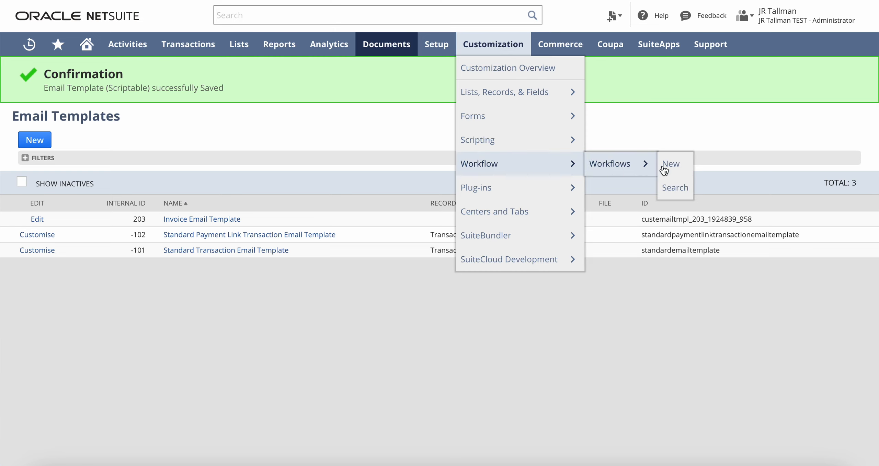
click(672, 165)
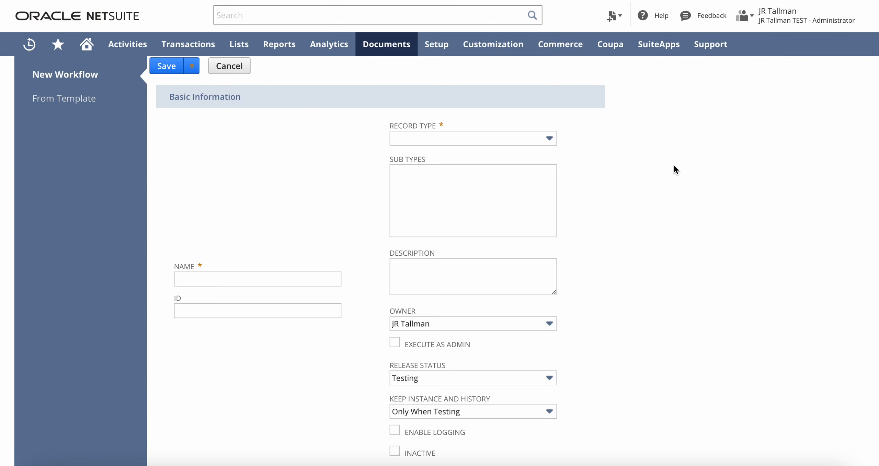
click(239, 277)
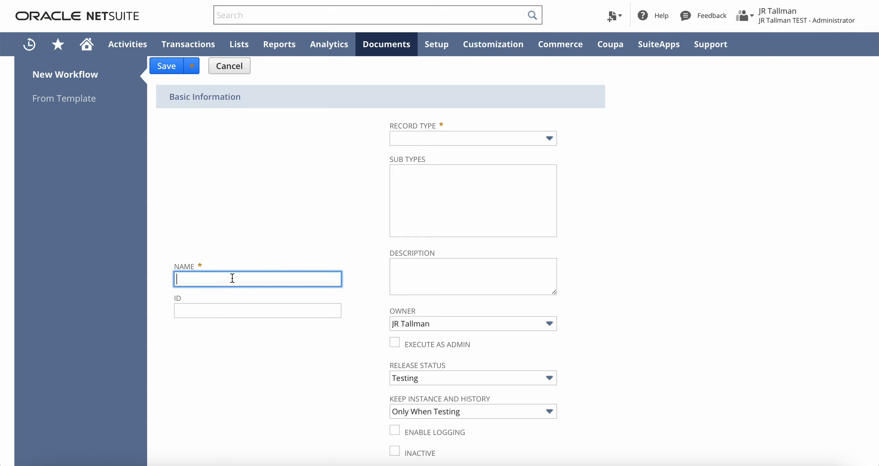
text(Invoice Emails)
- Set the workflow's record type to Transaction with sub type Invoice
click(505, 139)
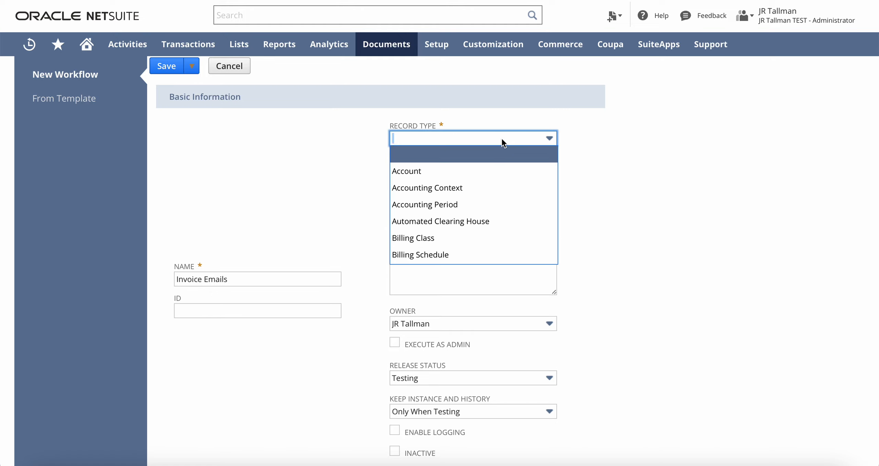
text(Task)
scroll(493, 157, down, 2)
click(471, 173)
click(459, 189)
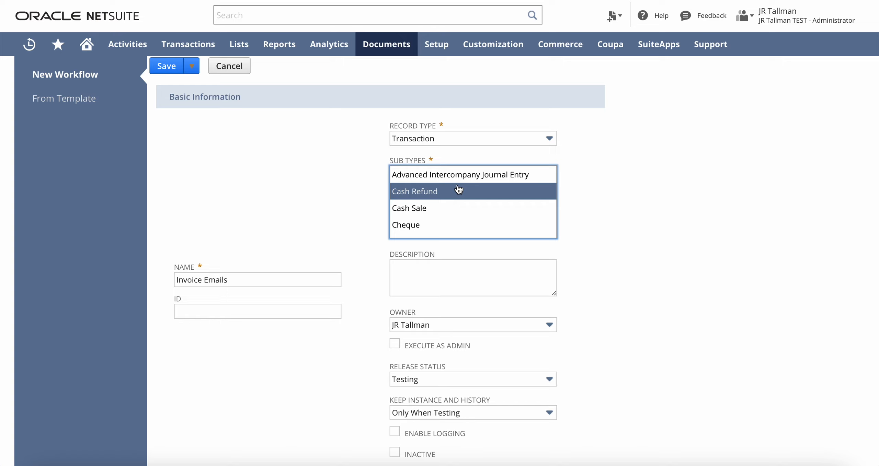
key(i)
click(441, 206)
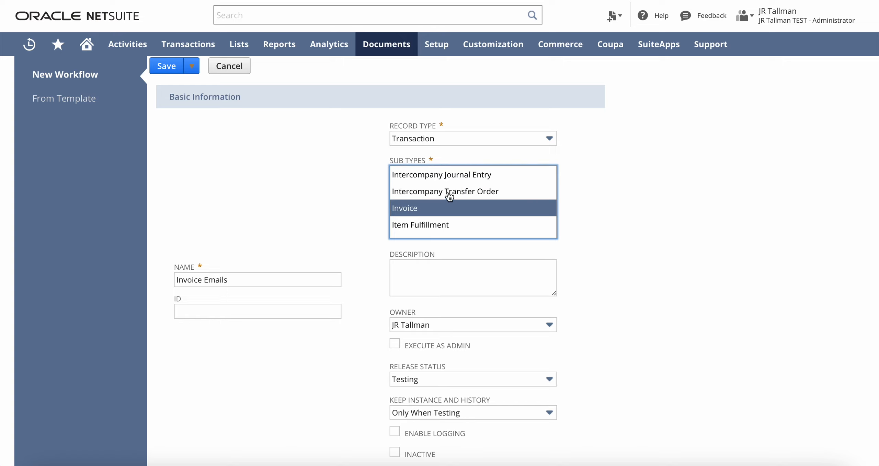
scroll(306, 239, down, 3)
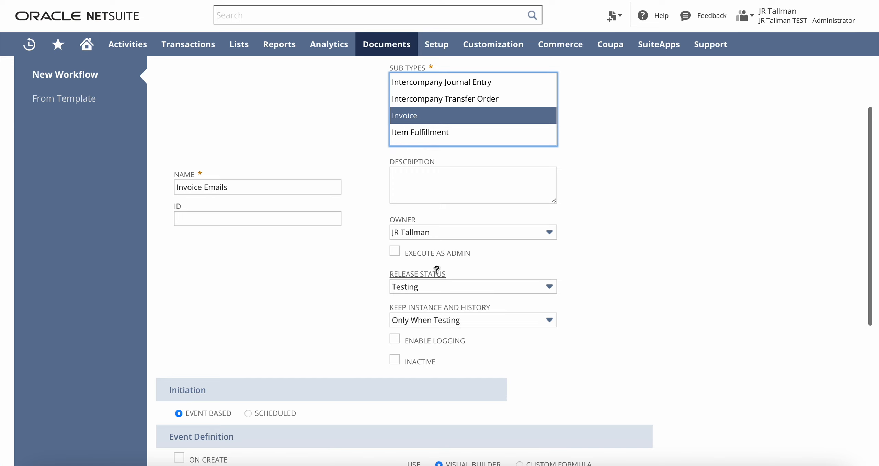
drag(456, 278, 389, 274)
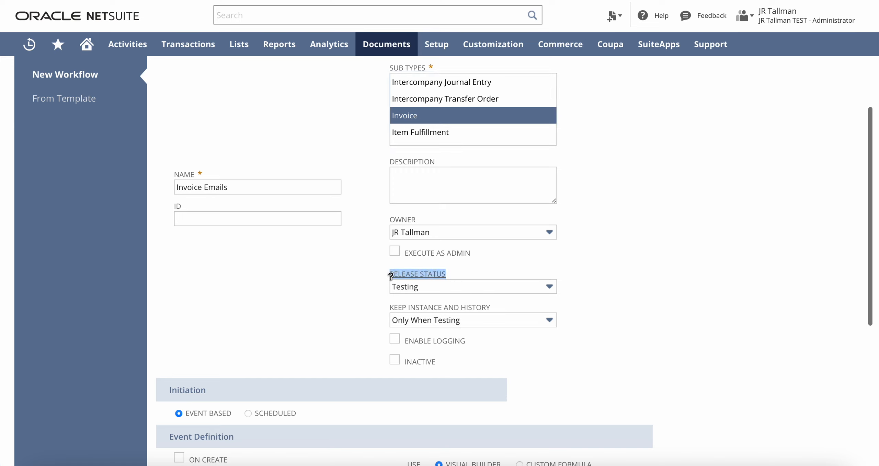
- Set release status to Released, trigger On Create, and save the workflow
click(455, 285)
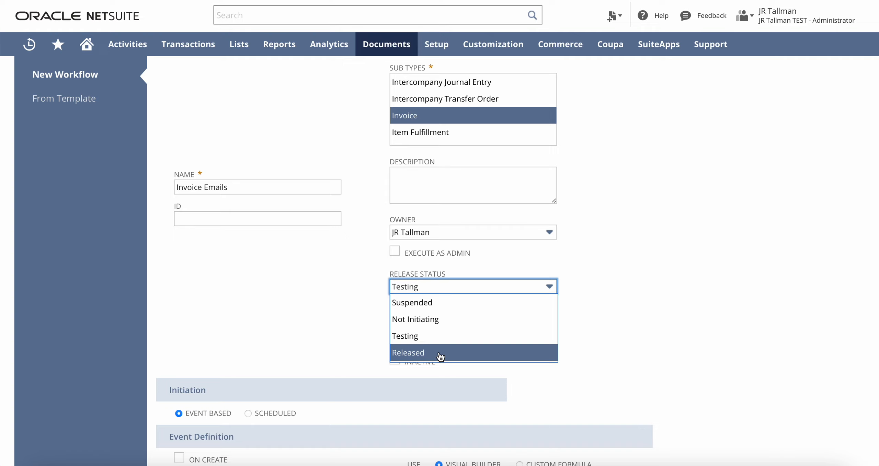
click(452, 357)
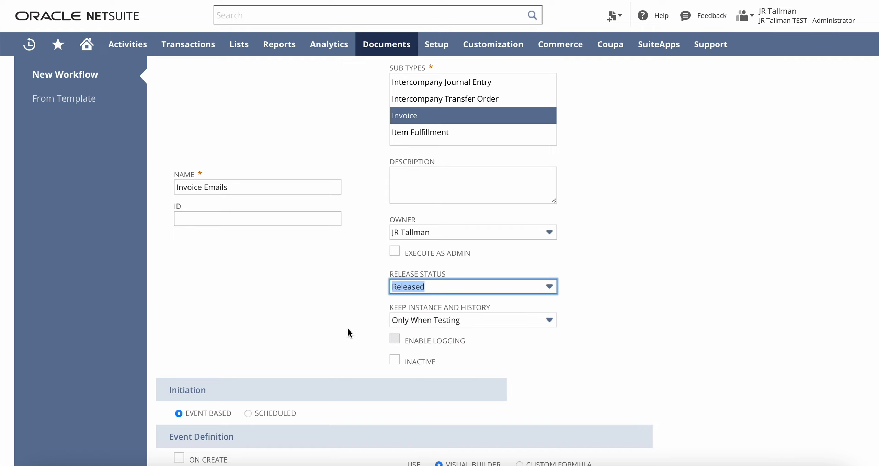
scroll(347, 329, down, 6)
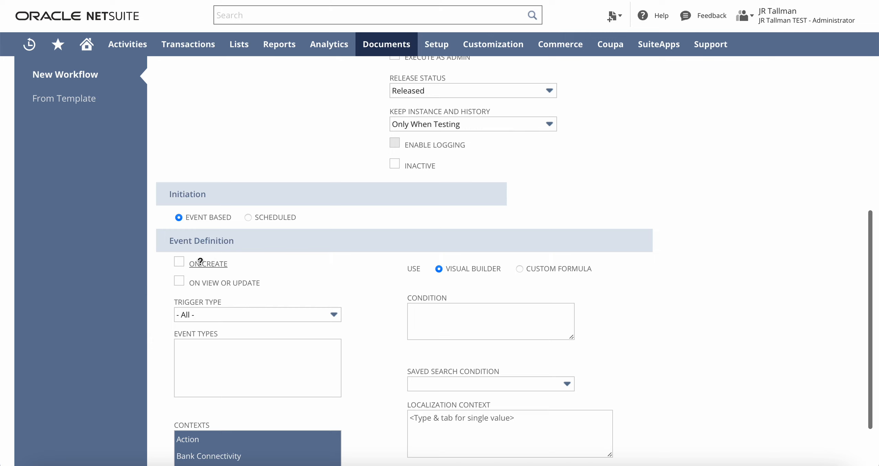
drag(189, 264, 221, 263)
click(234, 263)
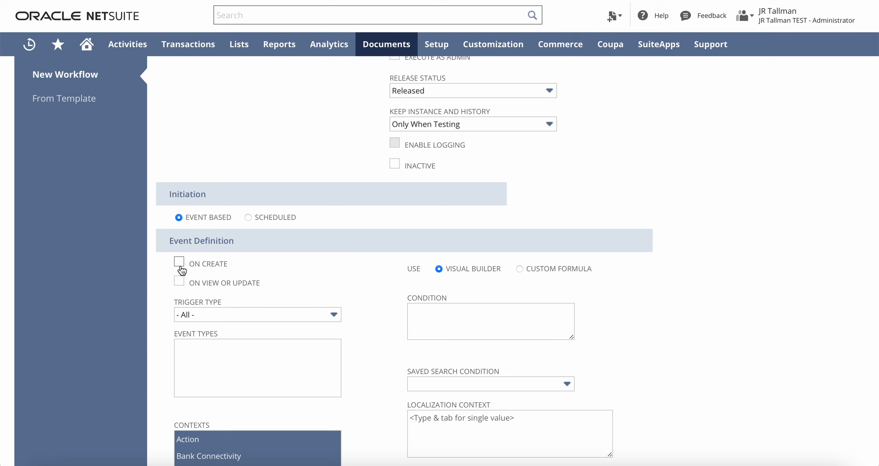
scroll(297, 272, down, 3)
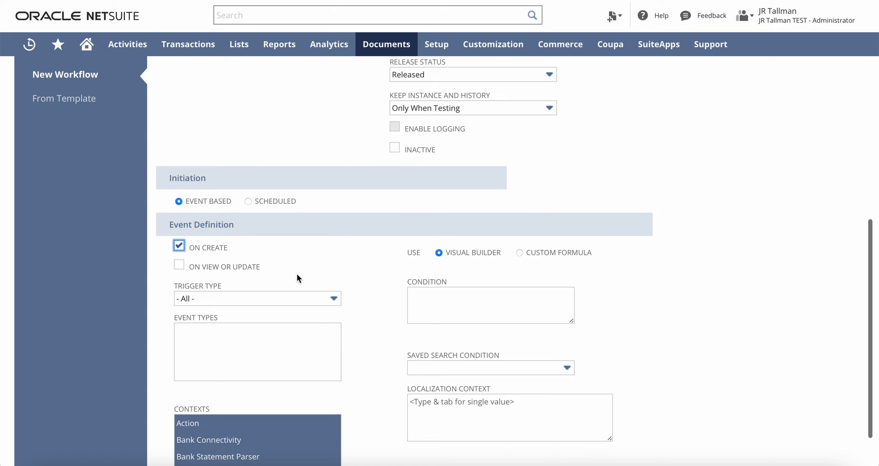
scroll(319, 255, up, 12)
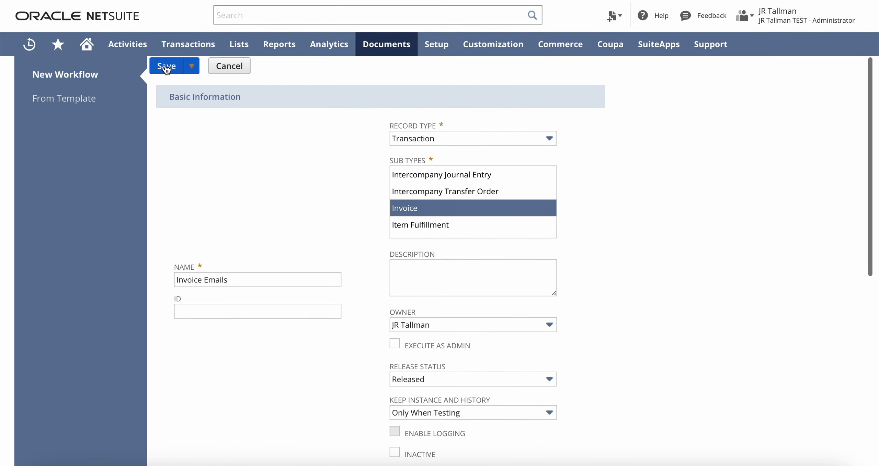
click(166, 68)
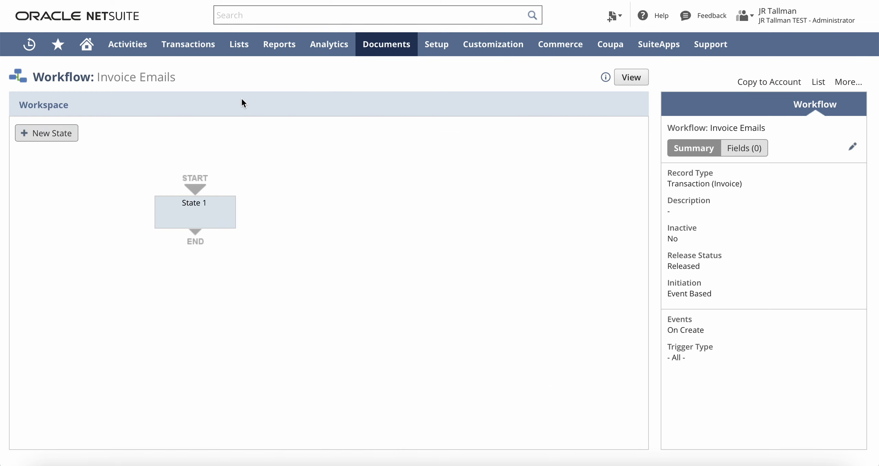
- Add a new Send Email action to State 1
mouse_move(194, 204)
click(193, 211)
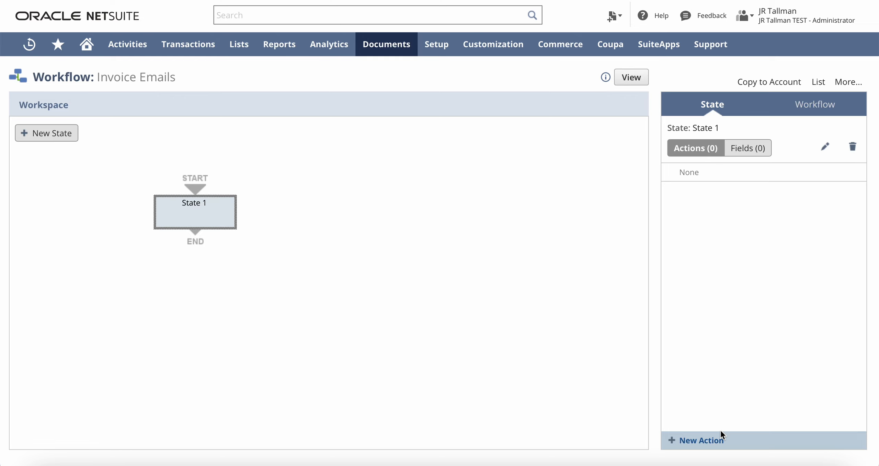
click(701, 443)
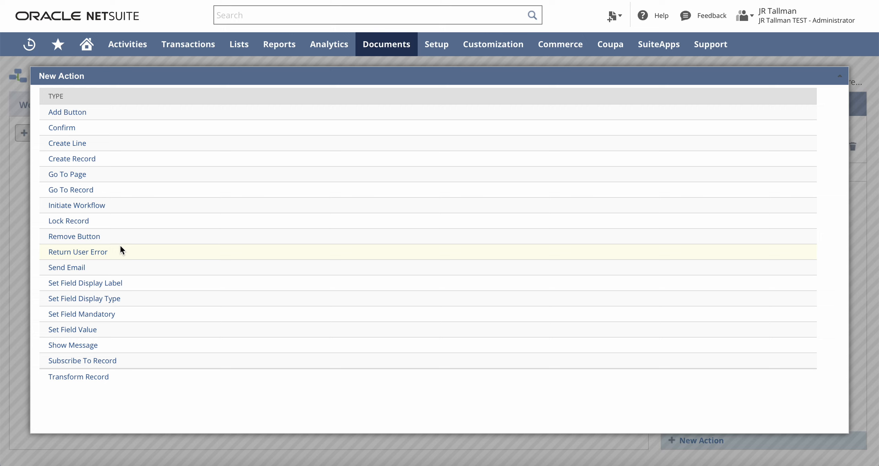
click(67, 267)
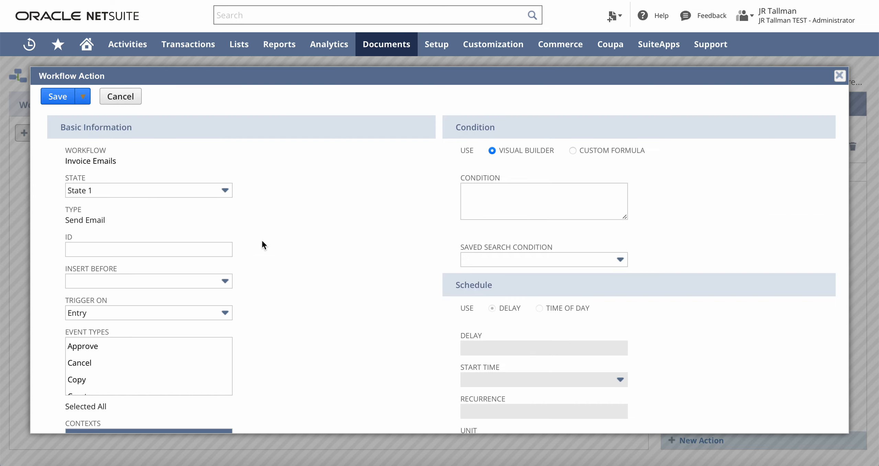
- Change the action's Trigger On from Entry to After Record Submit
scroll(275, 242, down, 2)
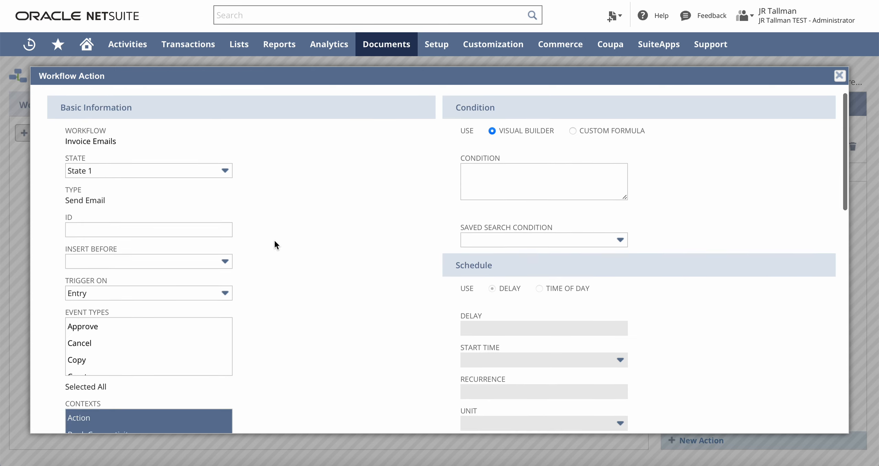
scroll(275, 242, down, 1)
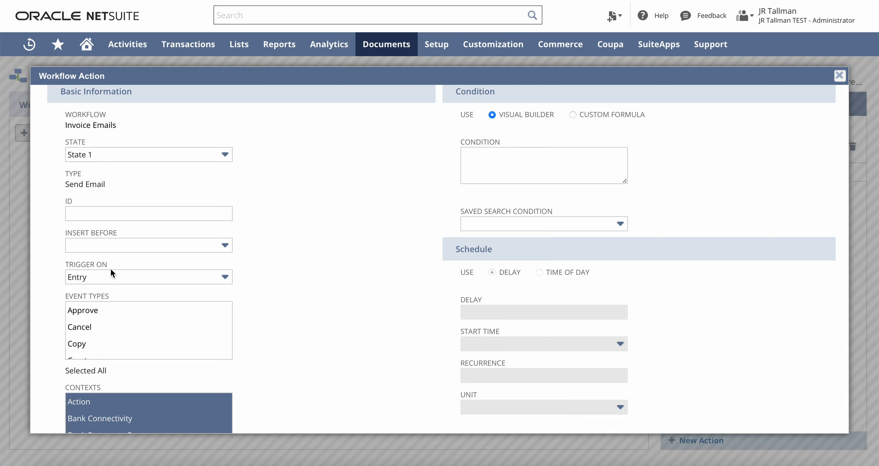
drag(110, 263, 79, 266)
click(154, 277)
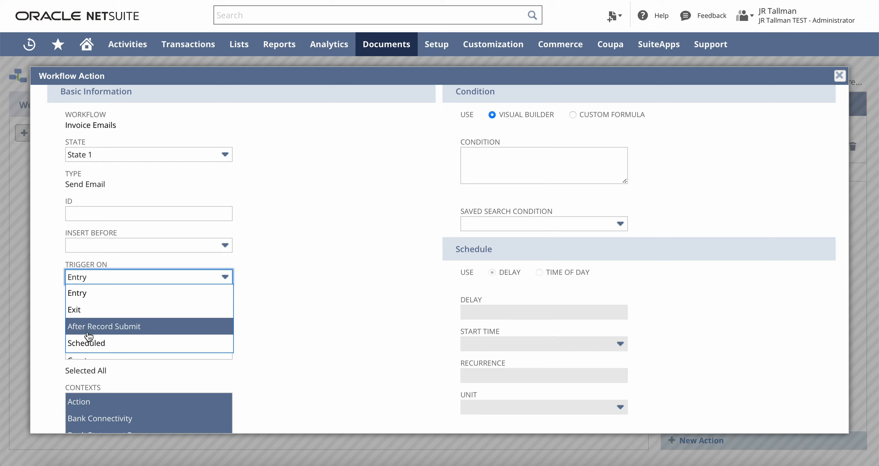
click(126, 331)
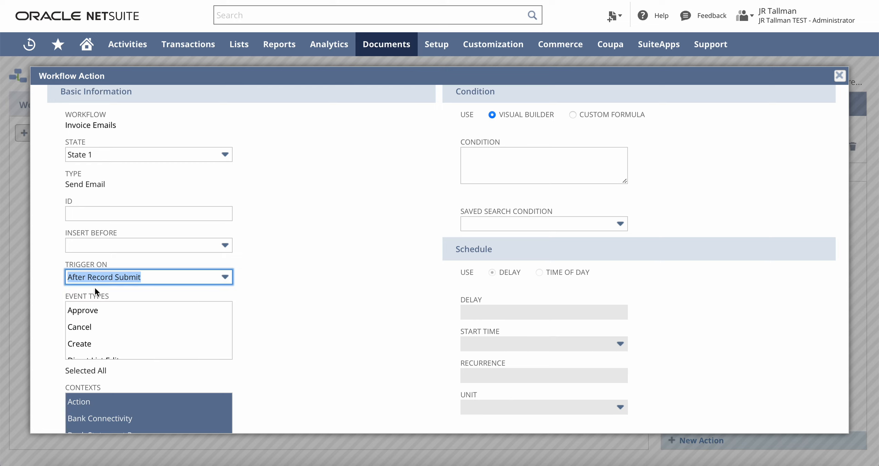
click(260, 276)
scroll(260, 277, down, 3)
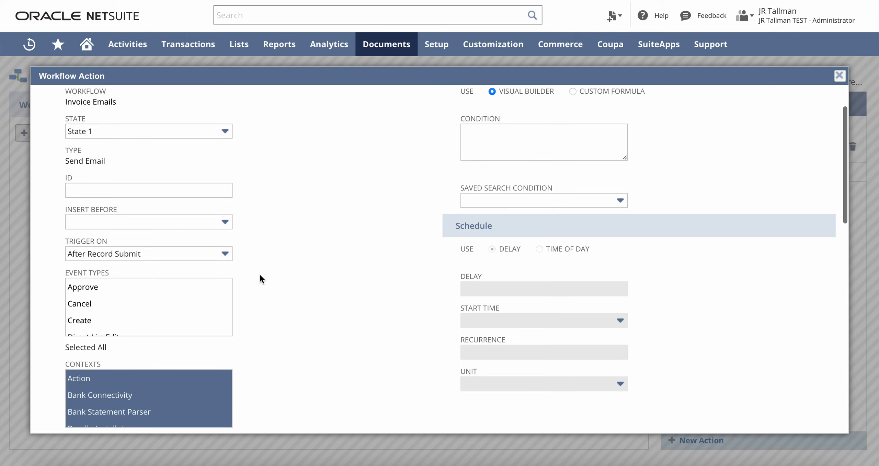
scroll(260, 276, down, 8)
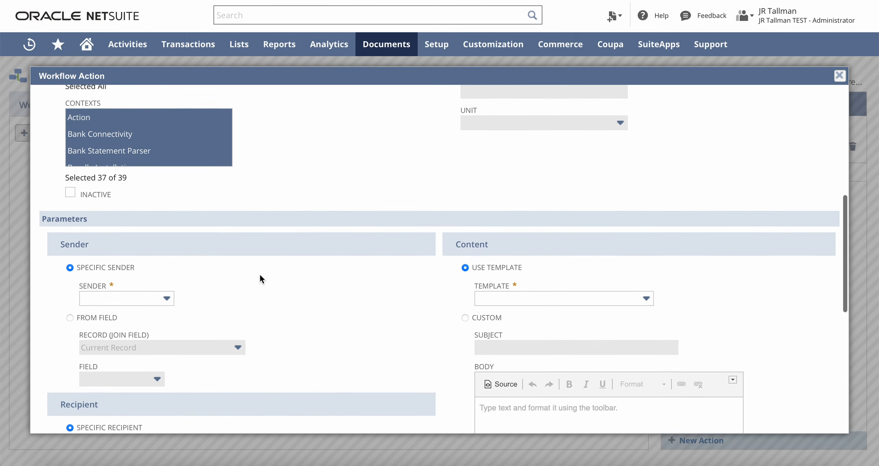
- Set sender to AR JR Co and recipient to the Customer join field's E-mail
scroll(260, 277, down, 1)
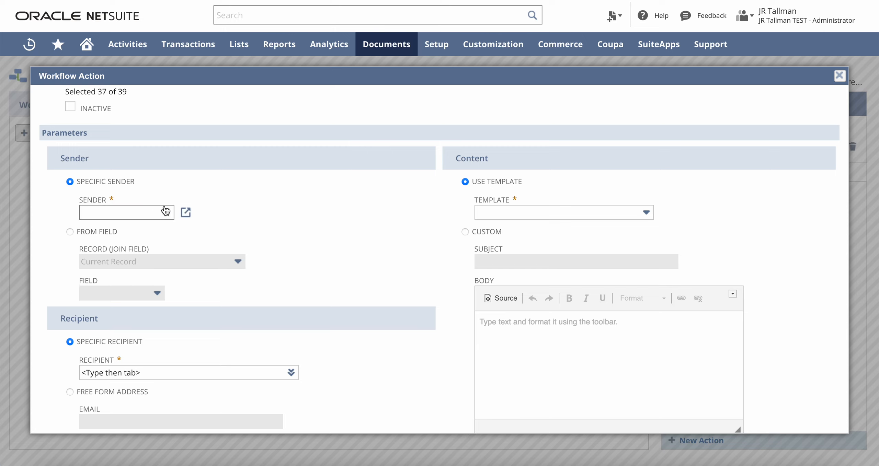
click(167, 212)
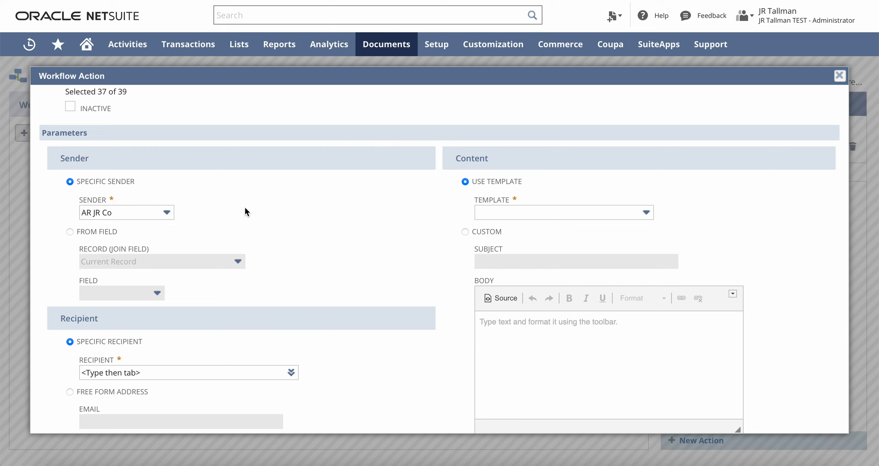
scroll(245, 212, down, 1)
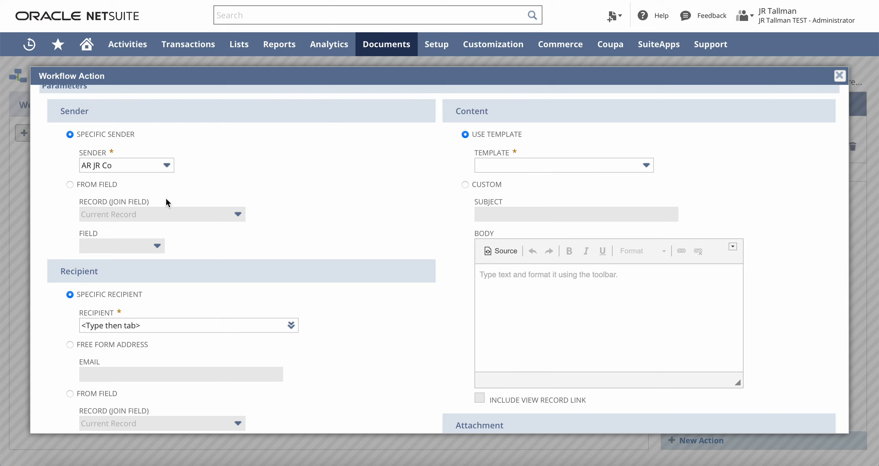
scroll(166, 200, down, 3)
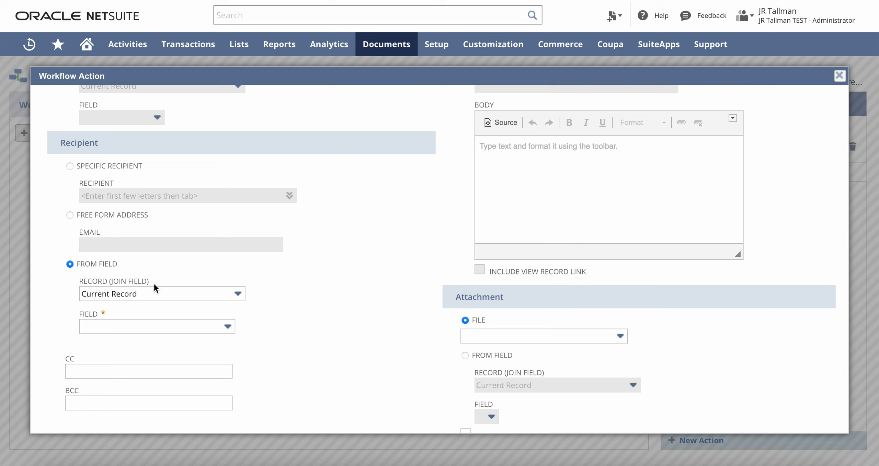
click(186, 294)
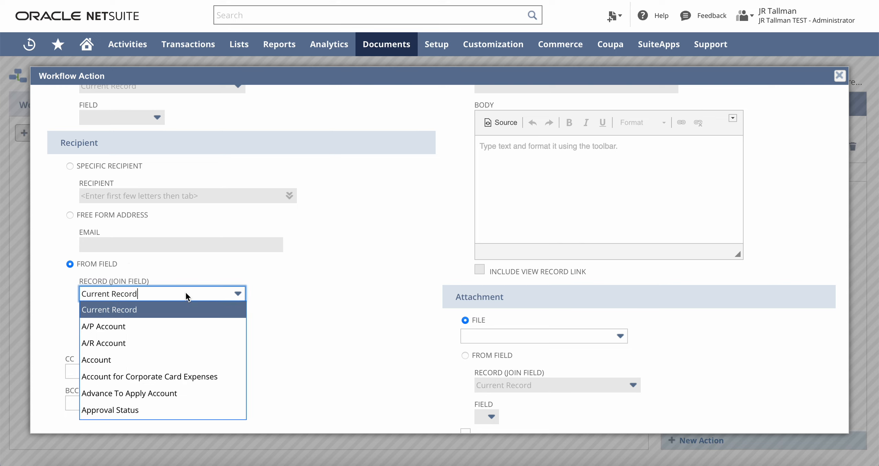
scroll(182, 336, down, 5)
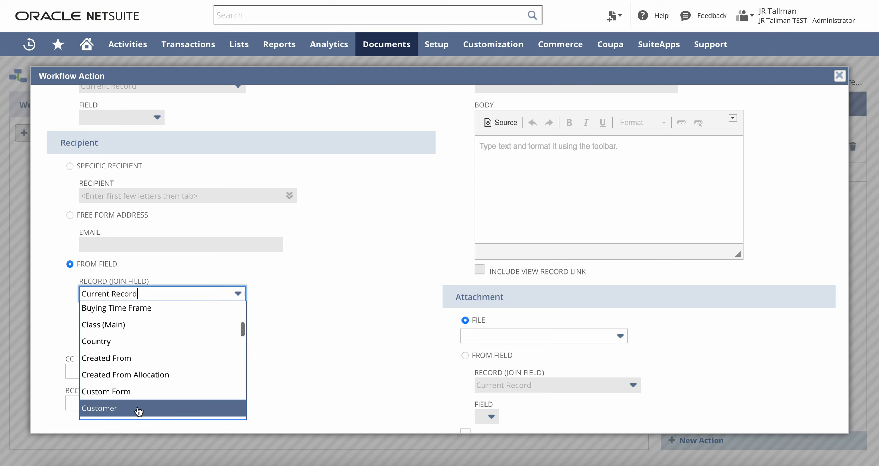
click(135, 408)
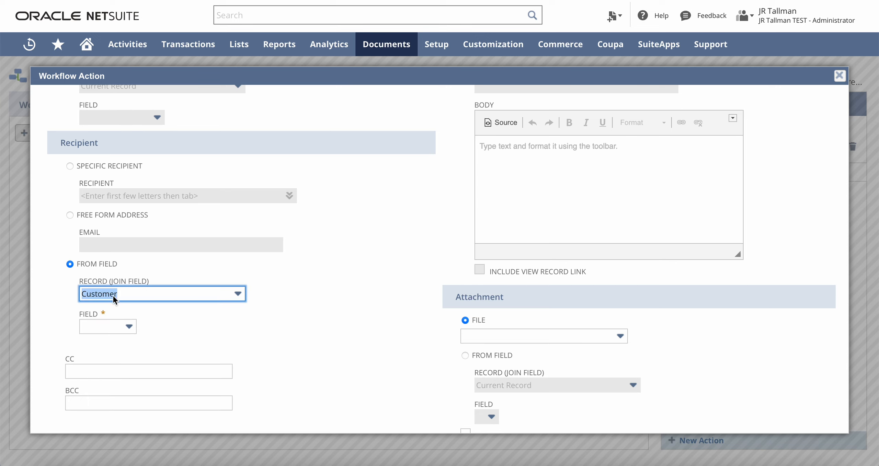
click(108, 326)
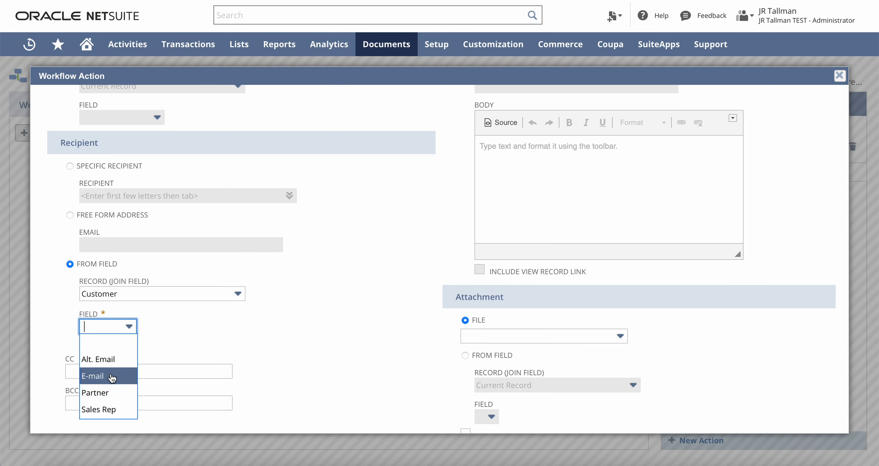
click(112, 376)
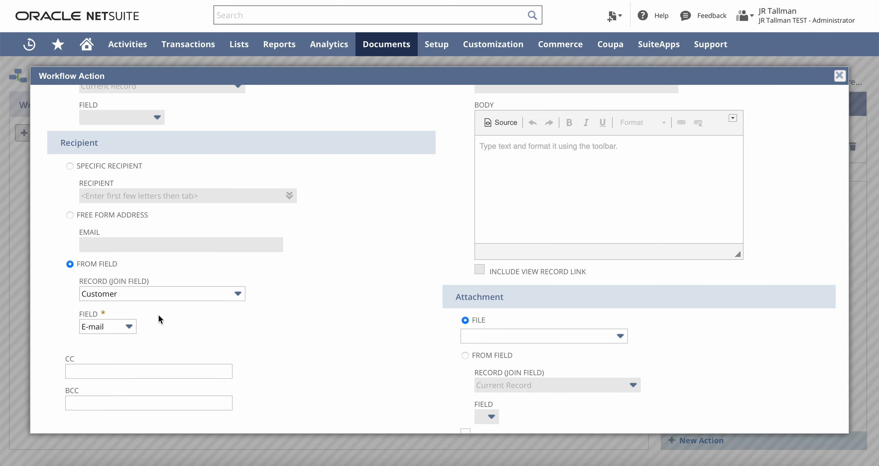
scroll(158, 314, down, 1)
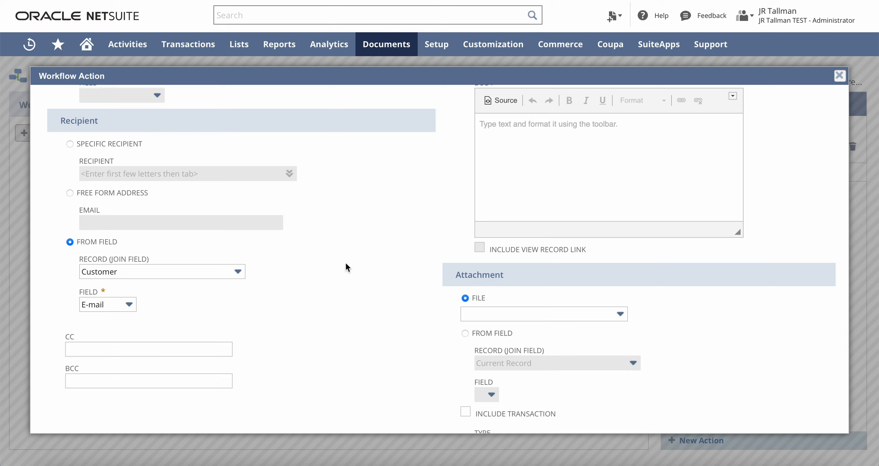
- Paste custentity_add_email_recipients into the CC field and wrap it in braces
click(130, 347)
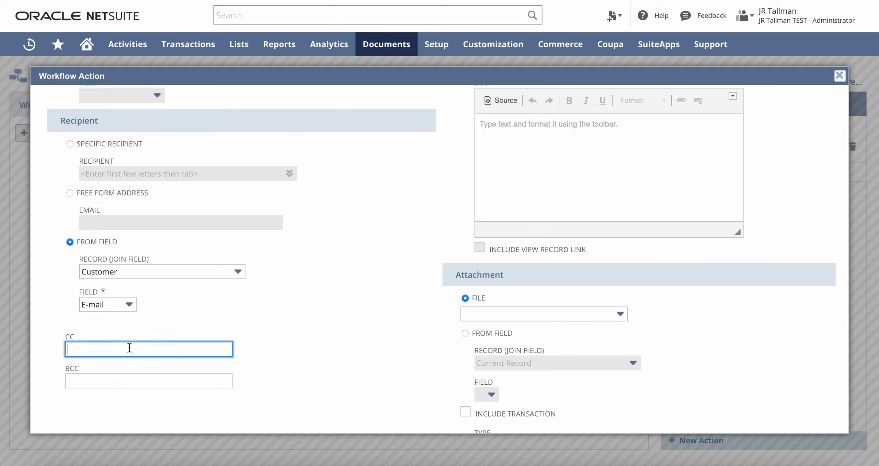
text(custentity_add_email_recipients)
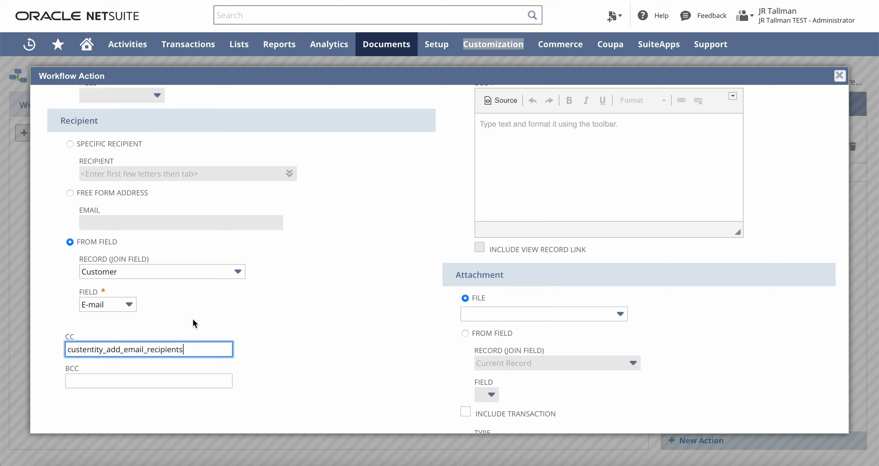
text(})
key(Left)
key(Left)
key(Left)
key(Left)
key(Left)
key(Left)
key(Left)
key(Left)
key(Left)
key(Left)
key(Left)
key(Left)
key(Left)
key(Left)
key(Left)
key(Left)
key(Left)
key(Left)
text({)
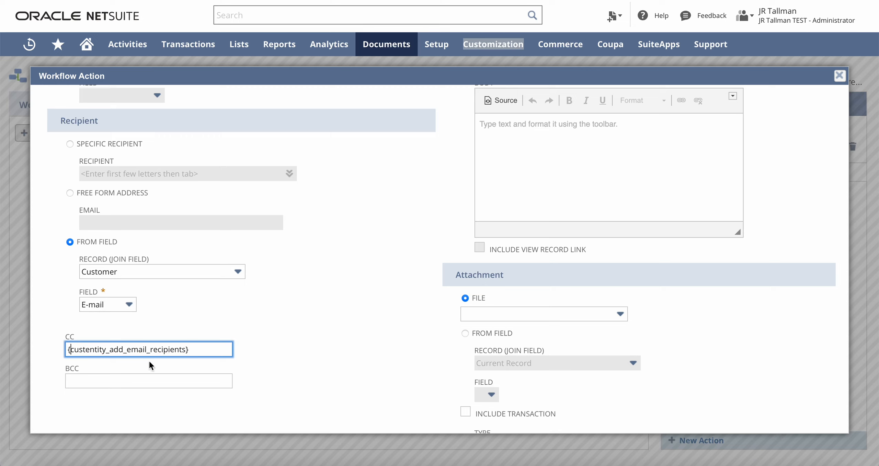
click(161, 335)
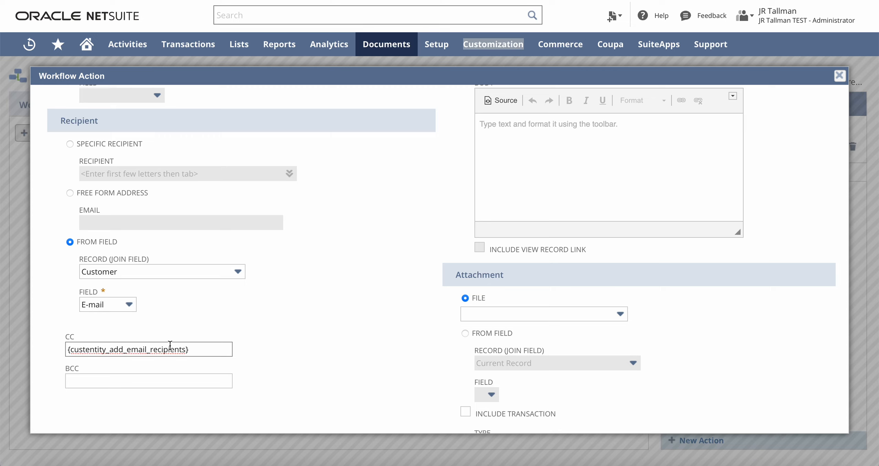
- Prefix the CC value with 'entity.' to read {entity.custentity_add_email_recipients}
click(70, 350)
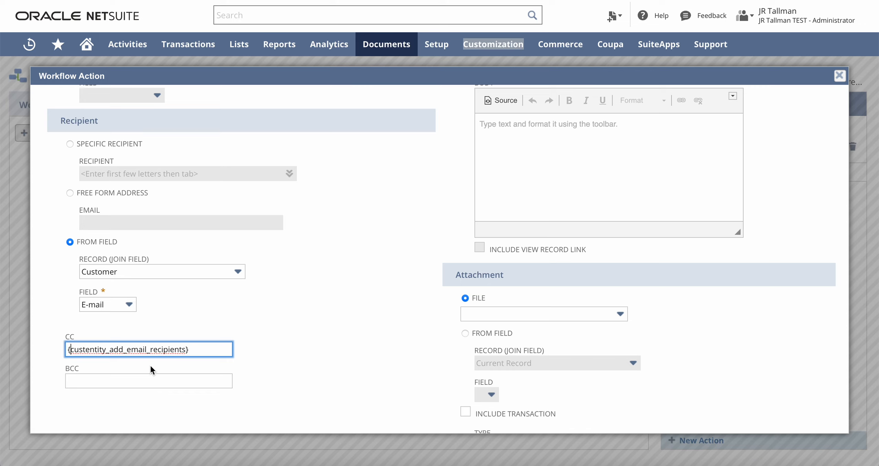
text(entity)
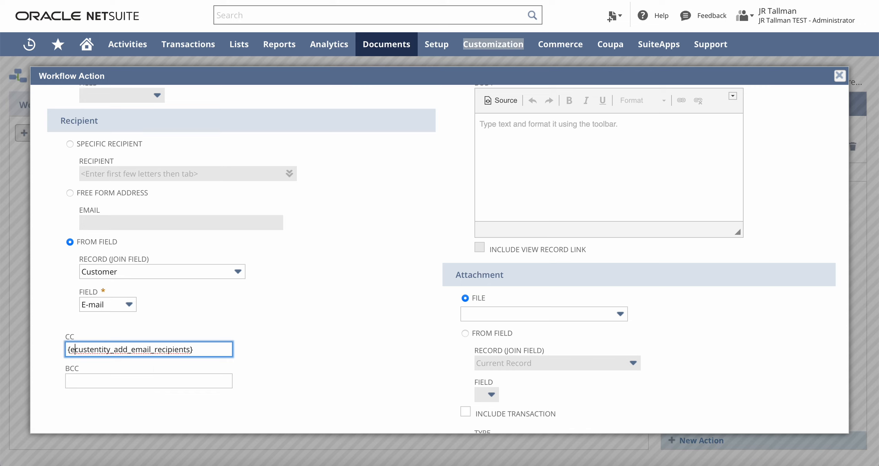
text(.)
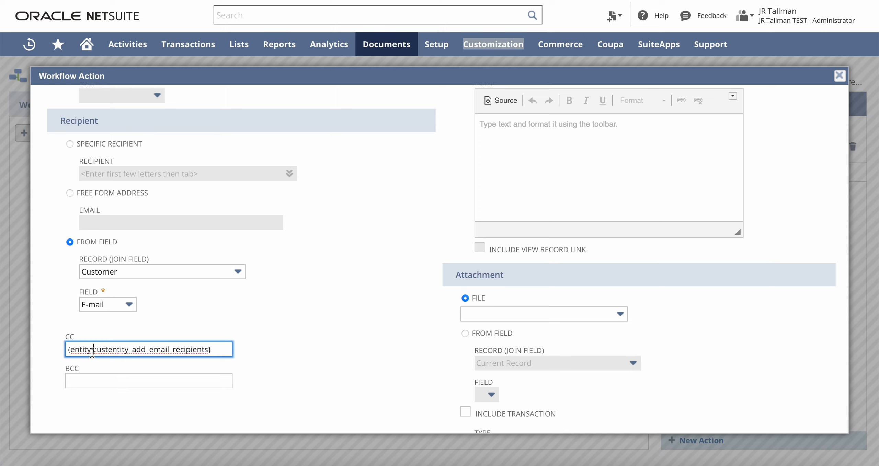
drag(94, 350, 209, 350)
click(209, 350)
drag(93, 351, 125, 350)
click(172, 350)
click(250, 318)
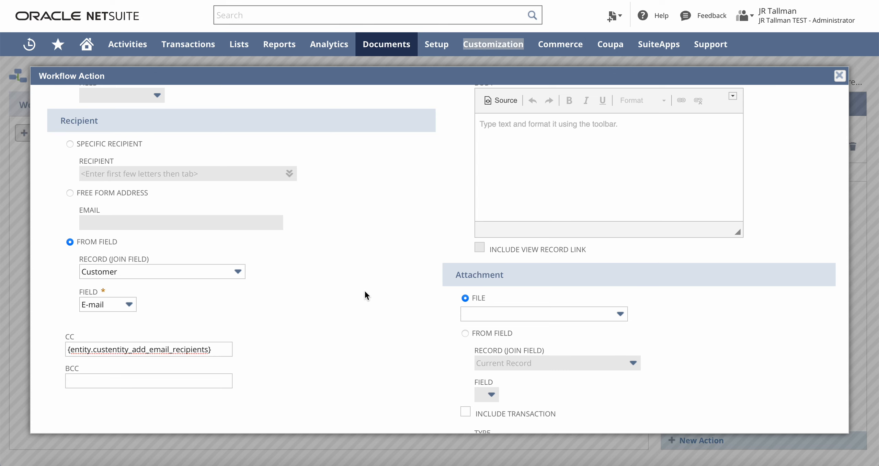
- Choose Invoice Email Template as the email's template
scroll(366, 289, up, 5)
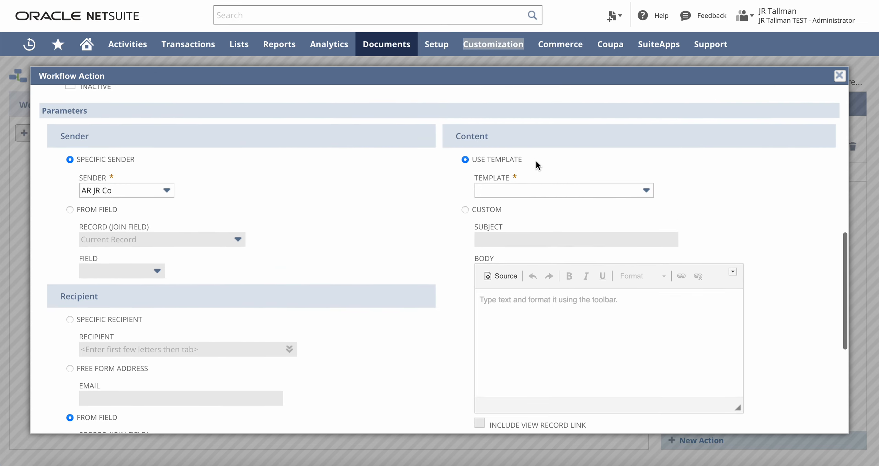
click(546, 190)
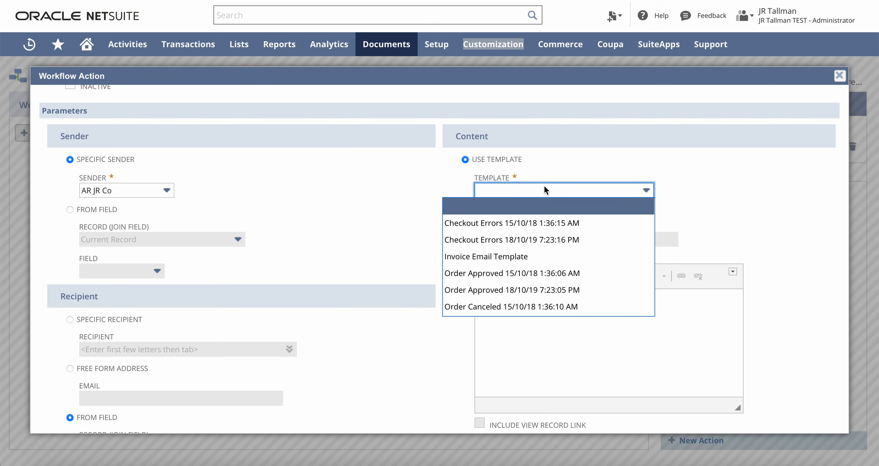
click(491, 264)
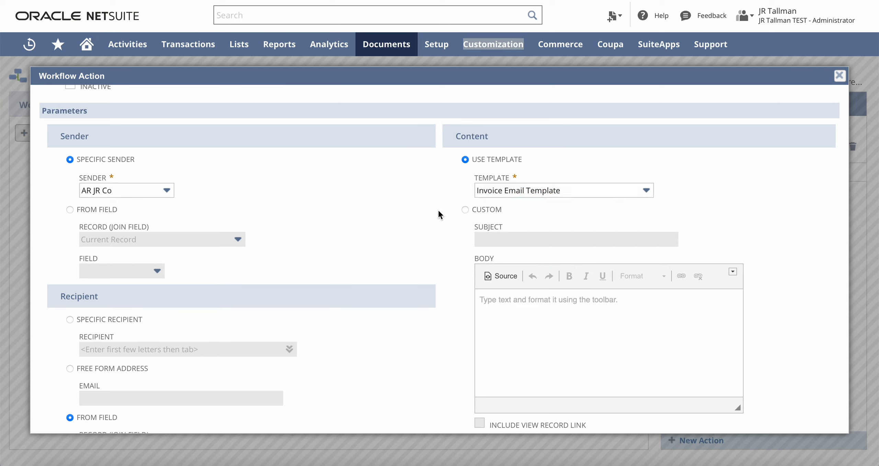
- Include the invoice transaction as a PDF attachment
scroll(438, 208, down, 7)
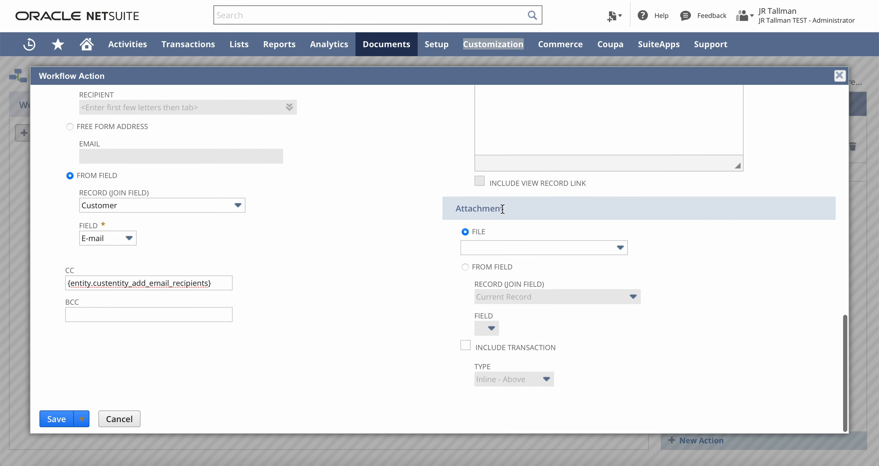
click(465, 345)
click(510, 380)
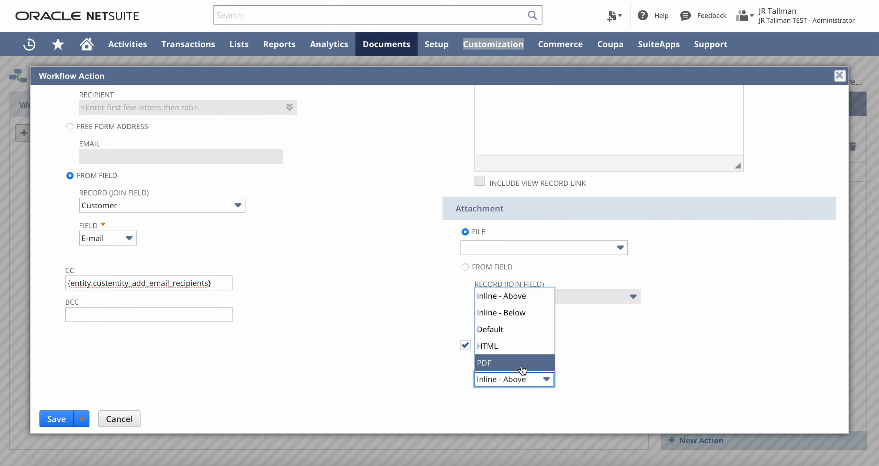
click(521, 364)
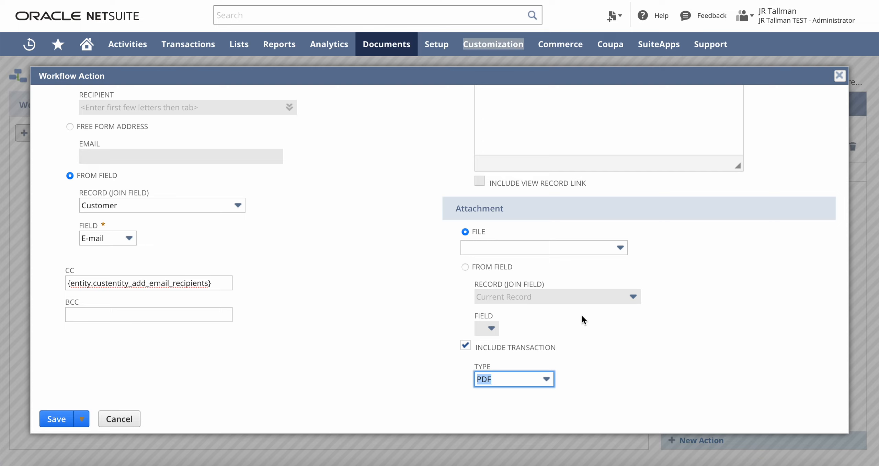
- Start an action condition on the Customer record
click(353, 270)
scroll(353, 271, up, 10)
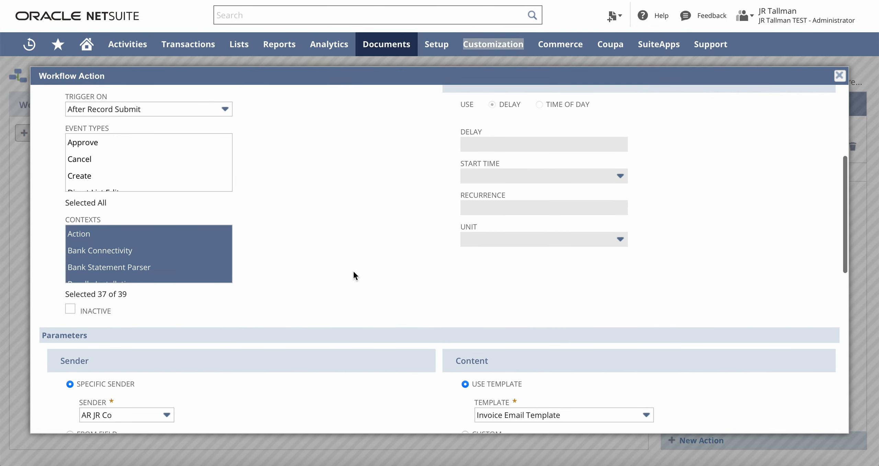
scroll(354, 272, up, 6)
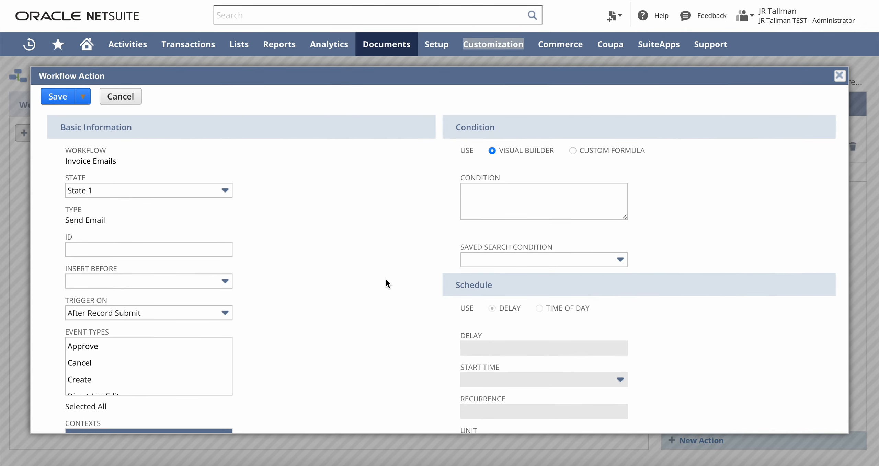
scroll(386, 280, down, 15)
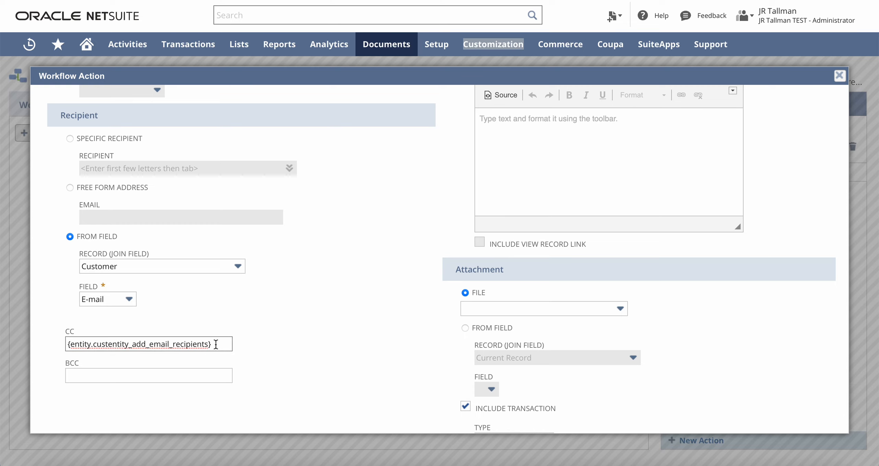
scroll(291, 321, up, 15)
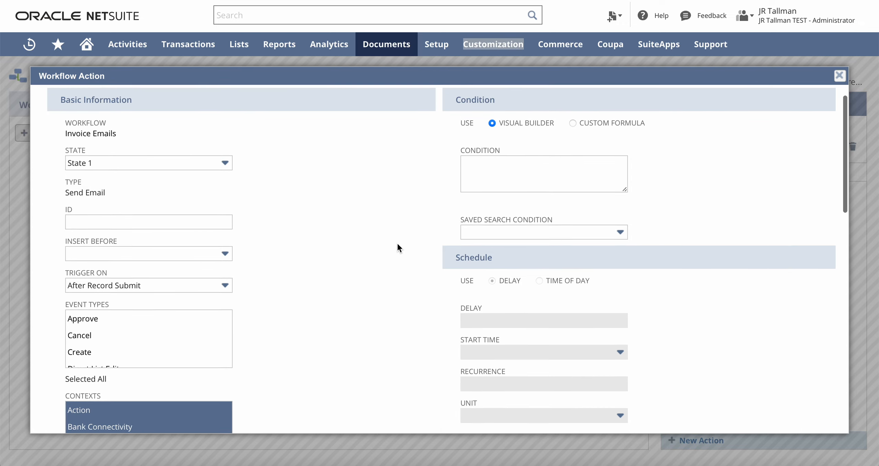
scroll(397, 243, up, 1)
mouse_move(573, 186)
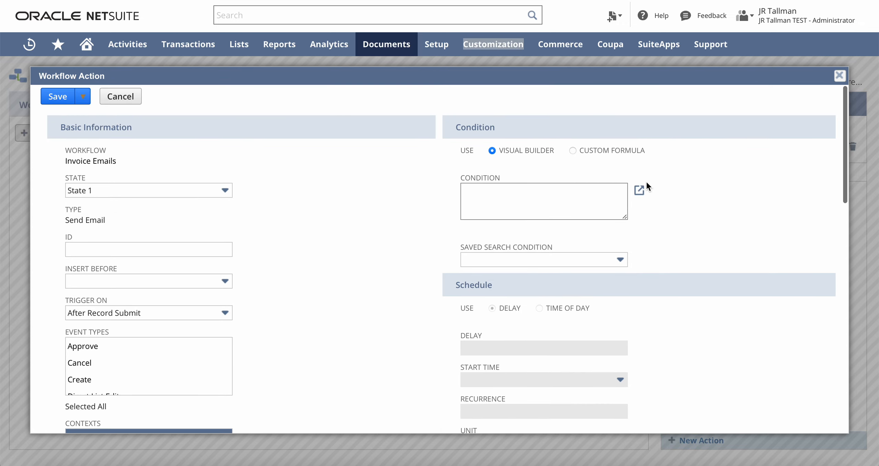
click(639, 190)
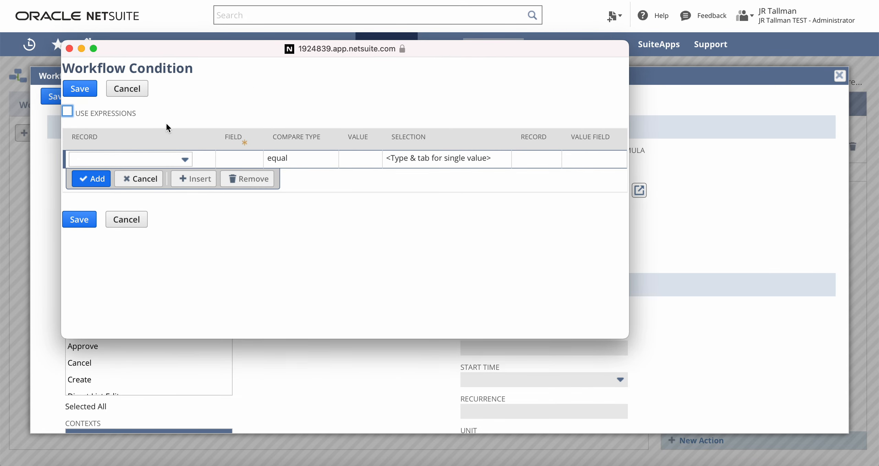
click(132, 160)
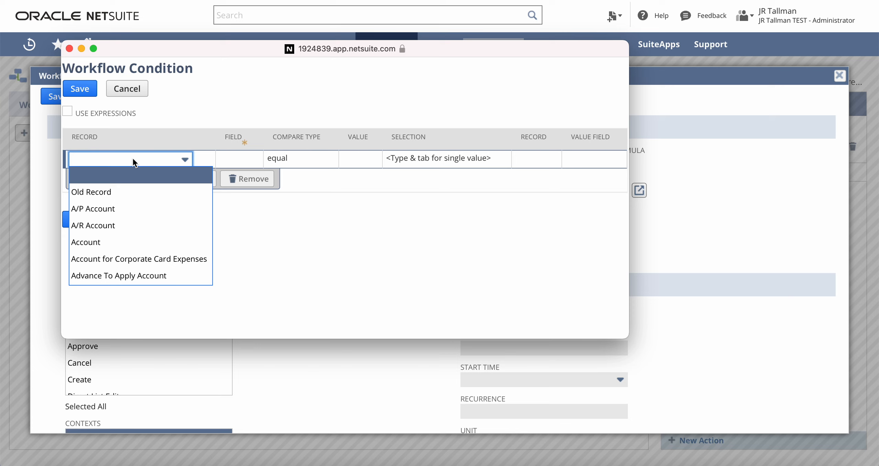
text(cus)
click(117, 190)
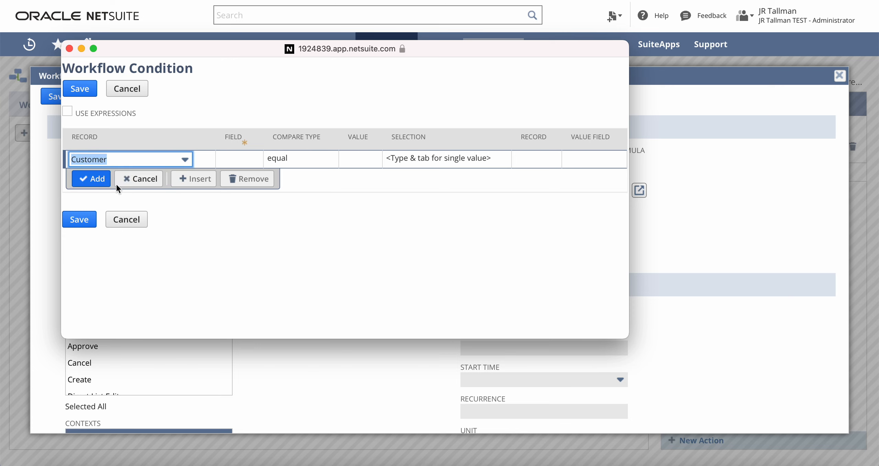
- Set the condition to Additional Email Recipients not empty, add it, and save
click(233, 157)
click(155, 161)
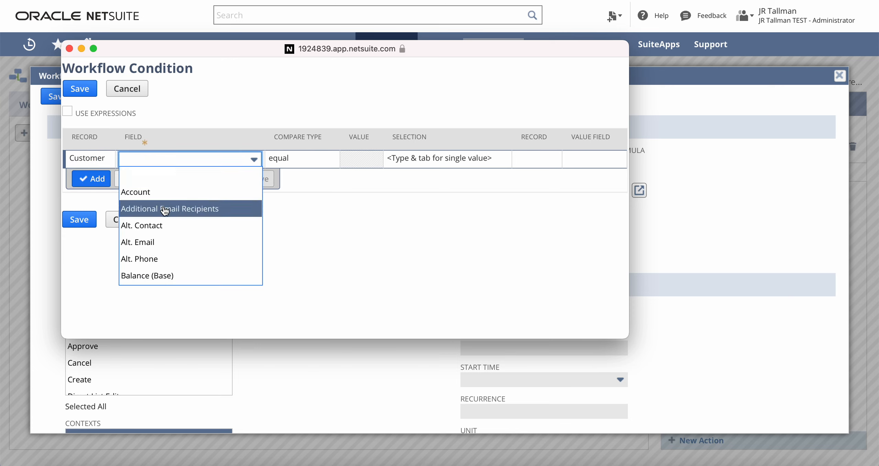
click(200, 212)
click(302, 161)
click(301, 162)
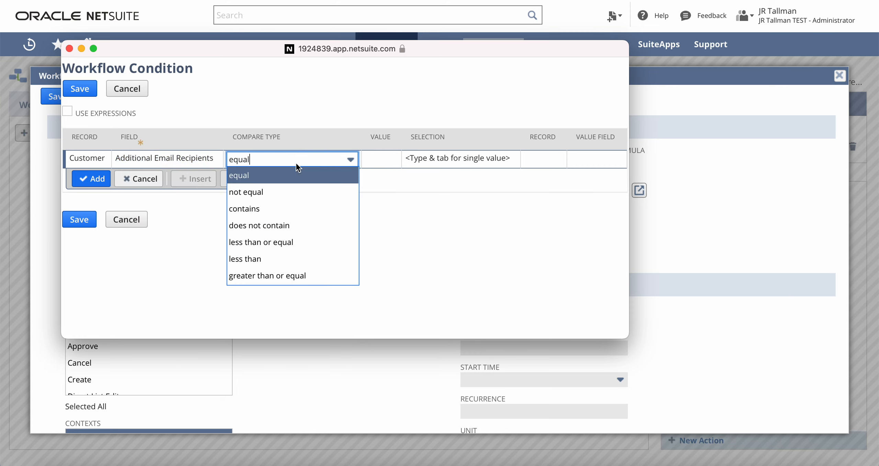
scroll(292, 221, down, 3)
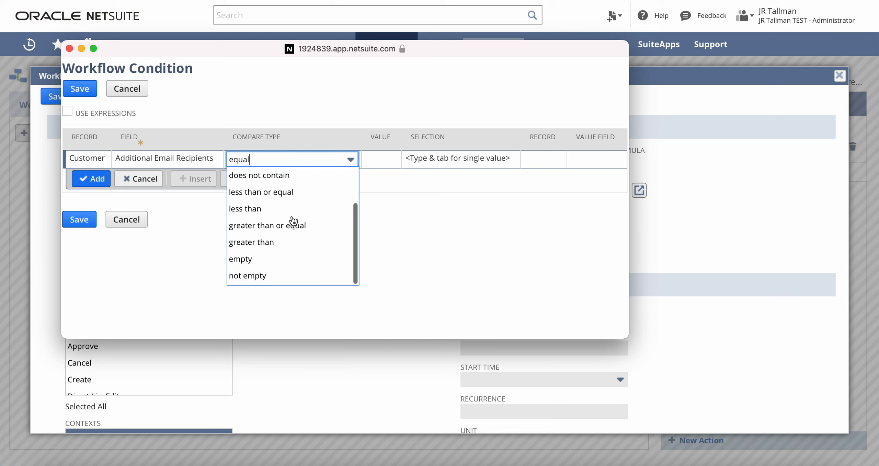
click(266, 275)
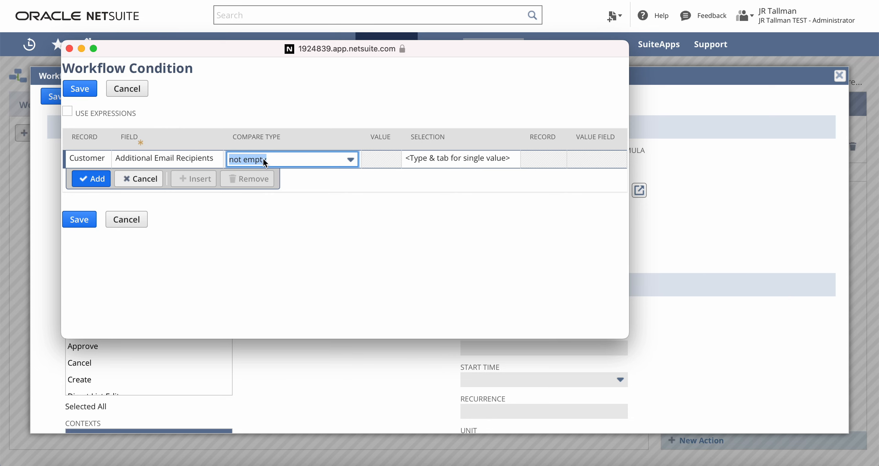
click(91, 178)
click(80, 237)
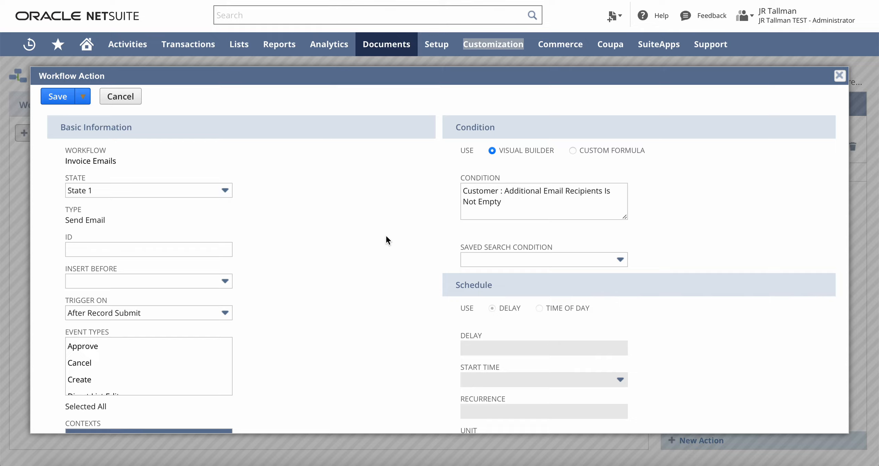
scroll(386, 234, down, 15)
- Review the CC field and save the conditional Send Email action
scroll(386, 240, down, 1)
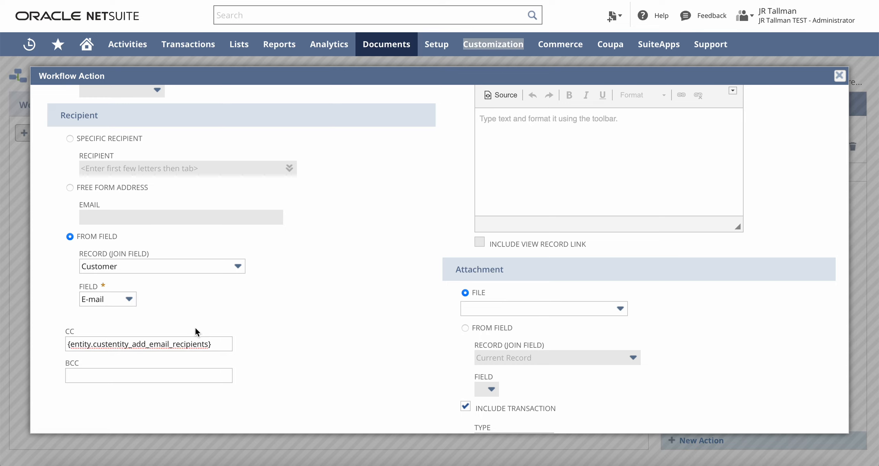
scroll(301, 275, up, 10)
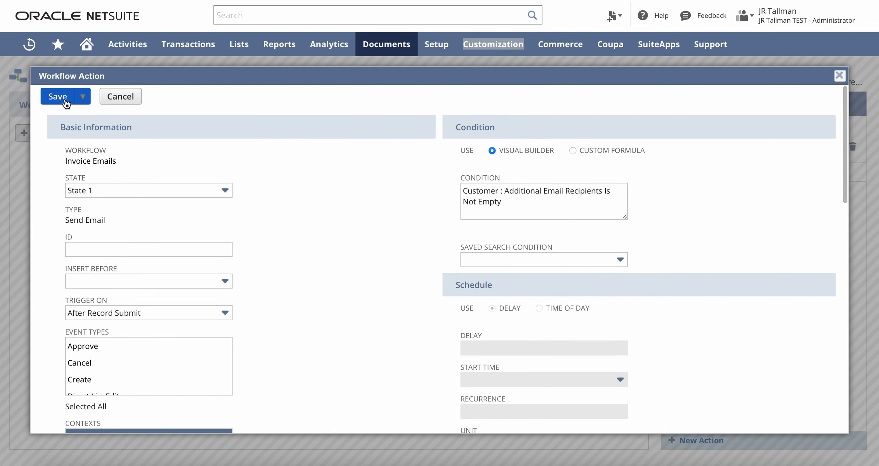
click(66, 103)
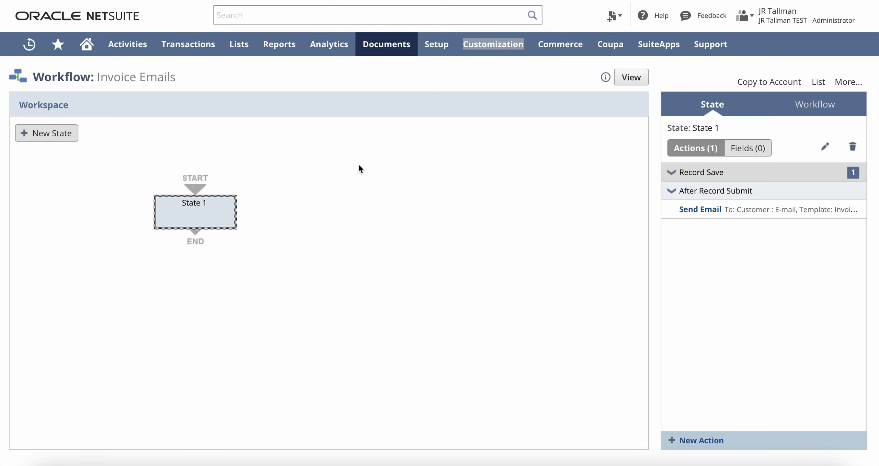
- Reopen Send Email action workflowaction1 from State 1, review it, and make a copy
mouse_move(711, 212)
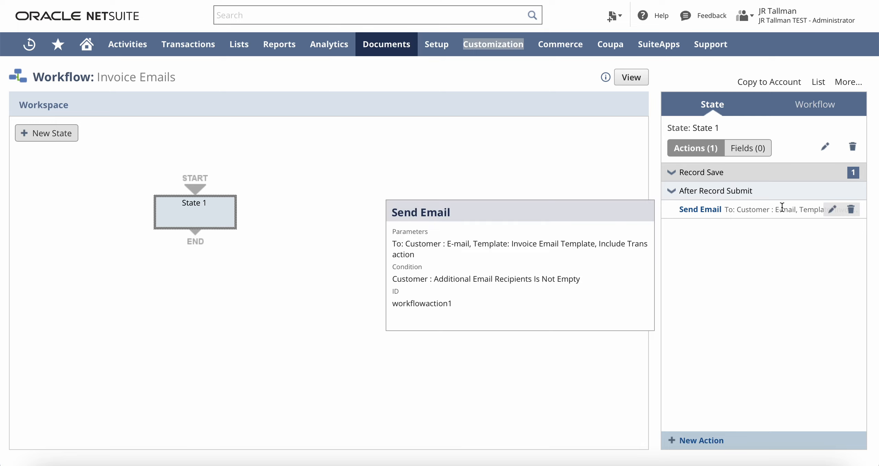
click(712, 213)
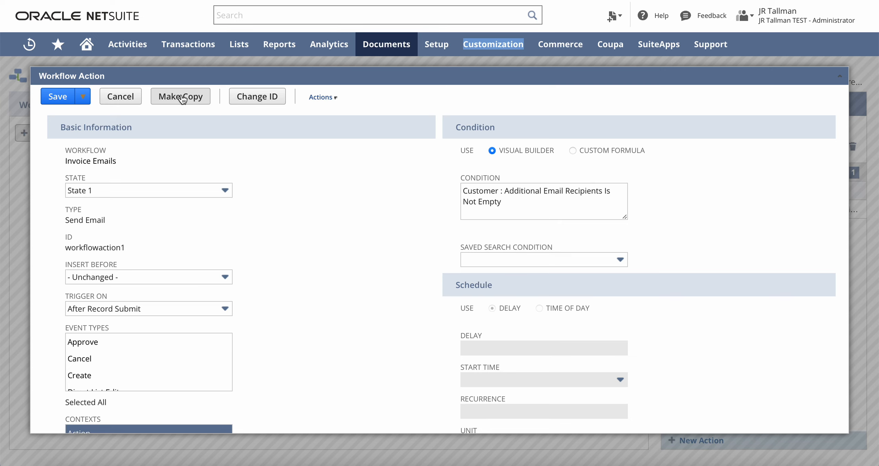
scroll(251, 256, down, 10)
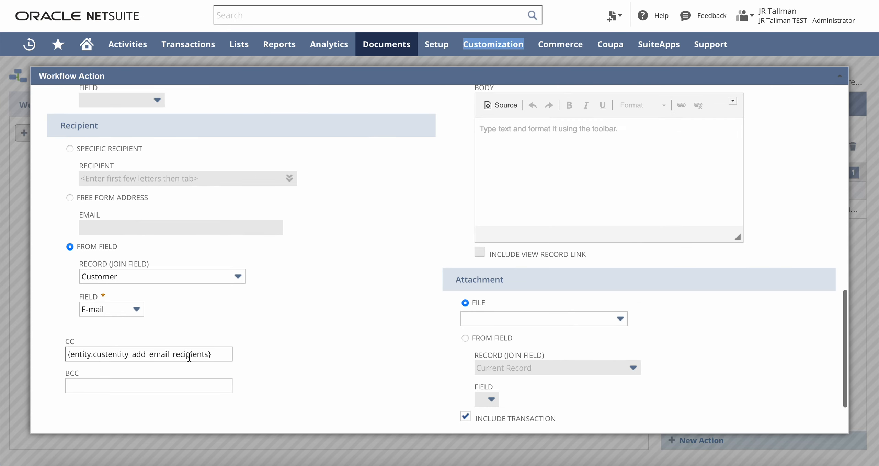
scroll(295, 311, up, 10)
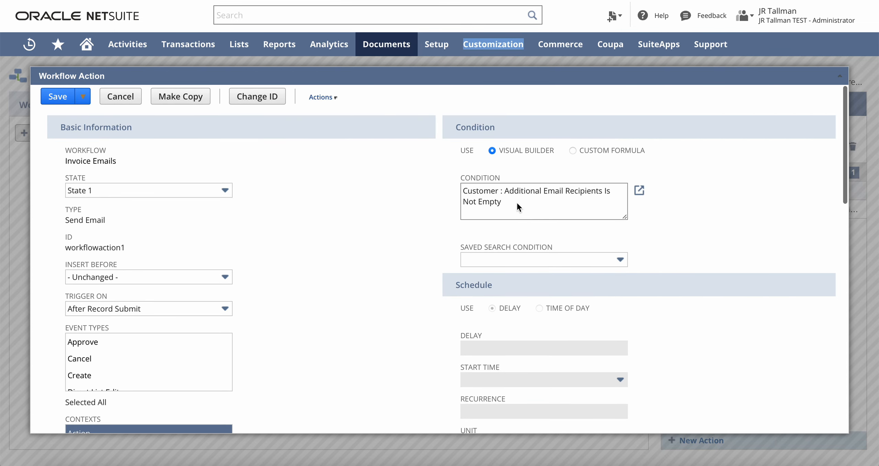
scroll(333, 244, down, 10)
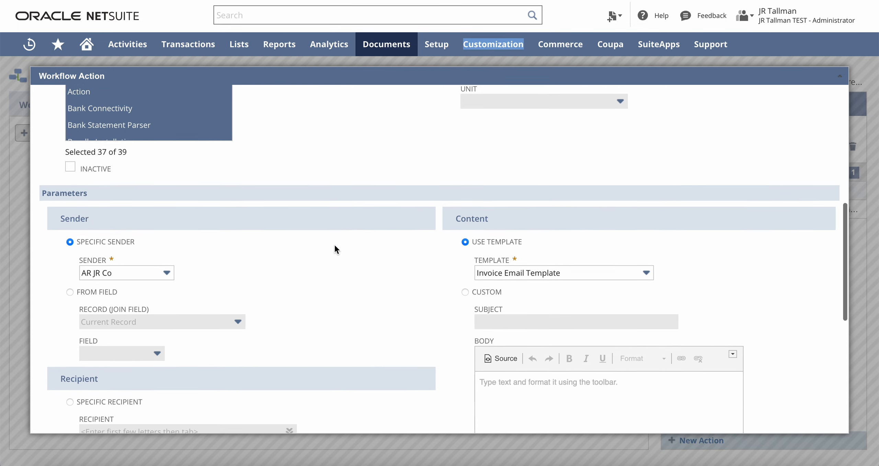
scroll(347, 333, up, 9)
scroll(350, 323, up, 1)
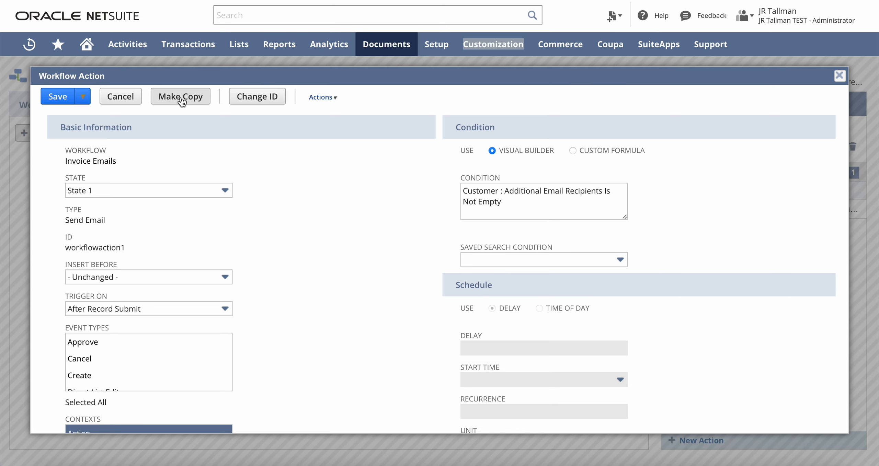
click(181, 97)
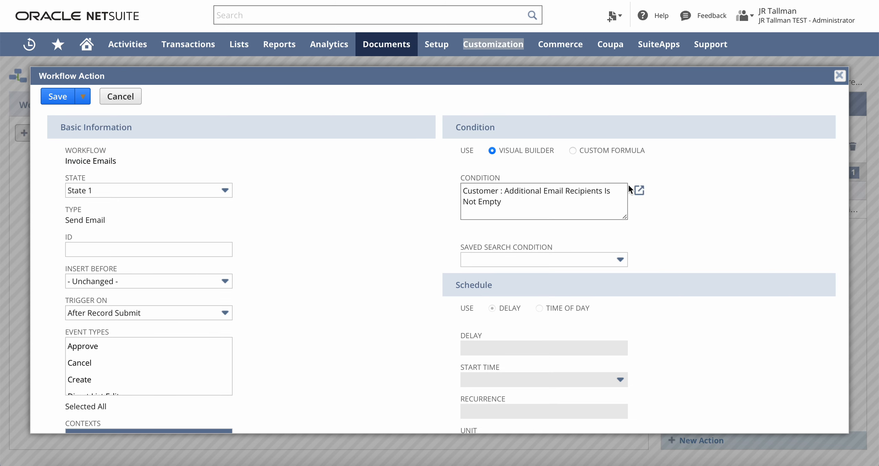
- Change the copied action's condition to Additional Email Recipients Is Empty
click(639, 191)
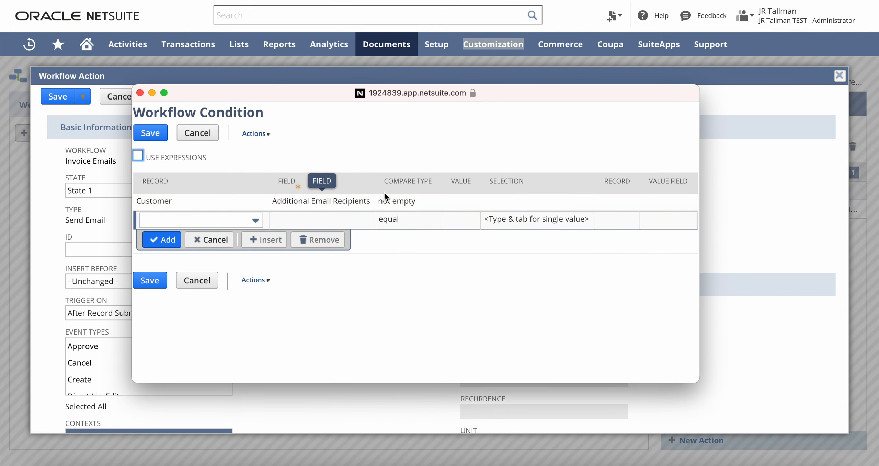
click(392, 198)
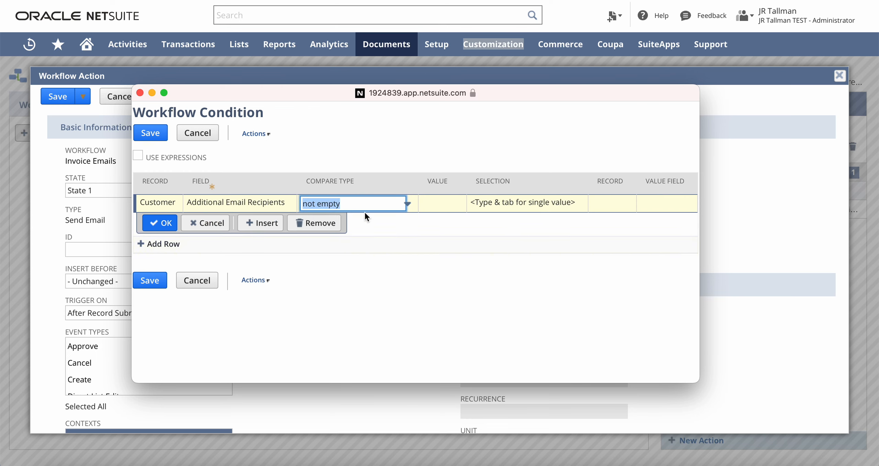
click(371, 199)
scroll(359, 280, up, 2)
scroll(359, 278, down, 3)
click(343, 307)
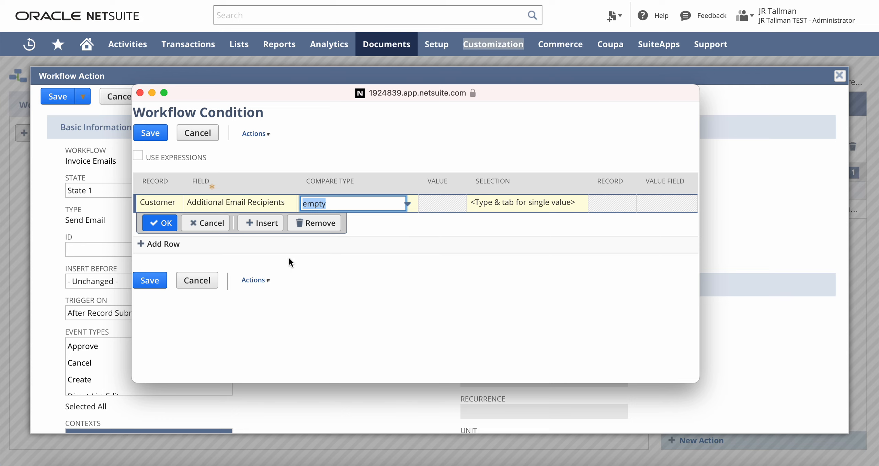
click(151, 216)
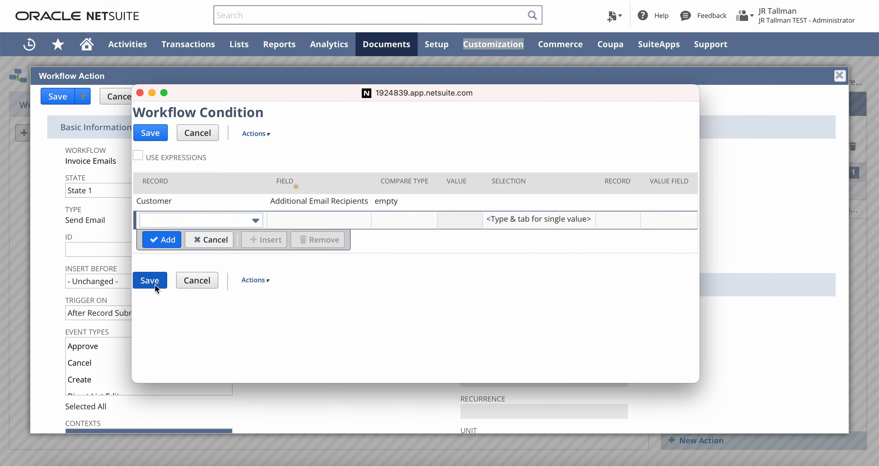
click(154, 282)
- Clear the CC address from the copied action and save it
scroll(351, 341, down, 10)
drag(228, 283, 39, 282)
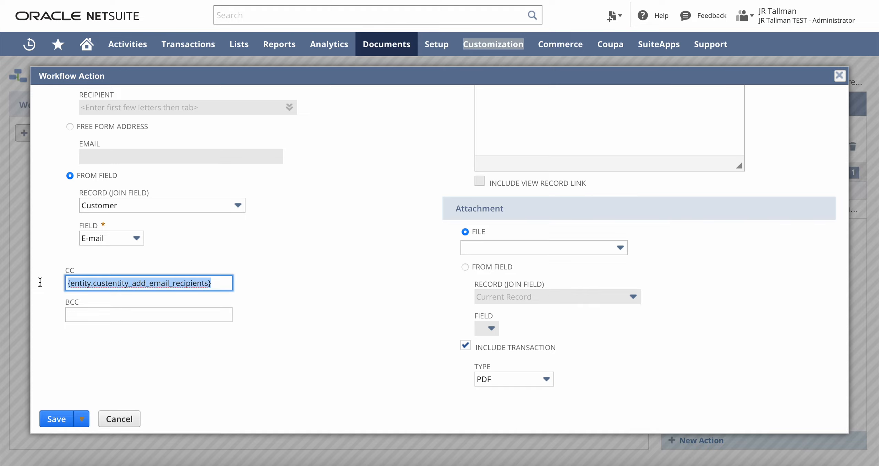
key(BackSpace)
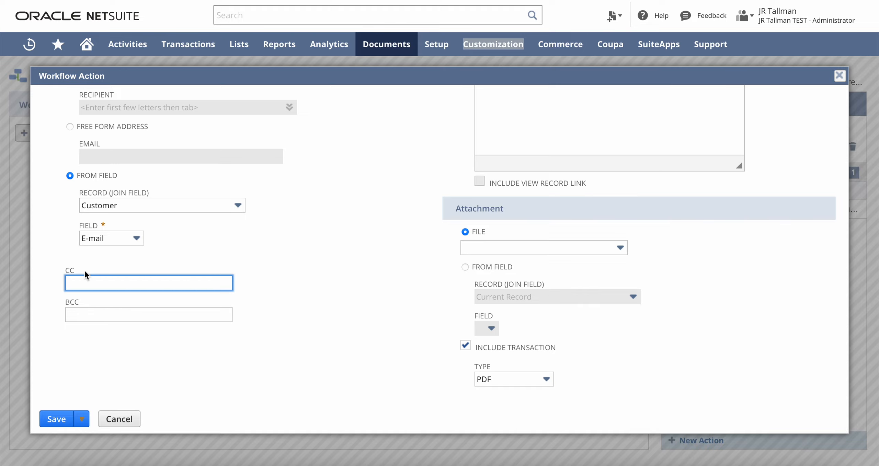
scroll(213, 251, up, 10)
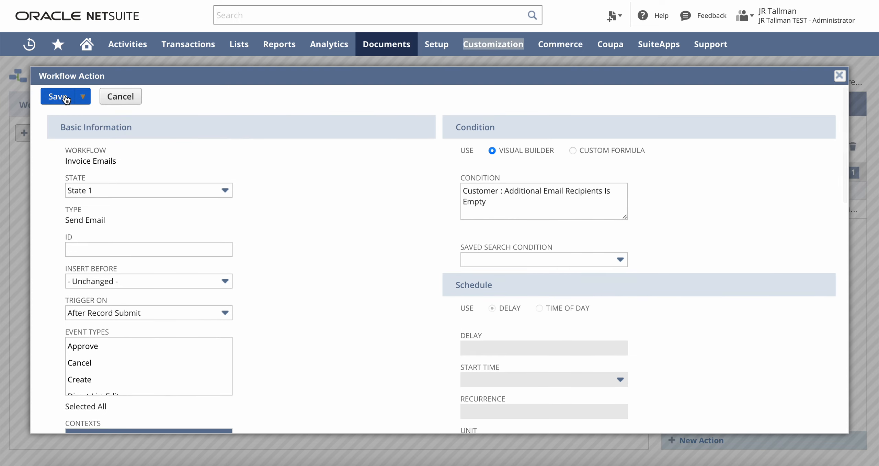
click(57, 97)
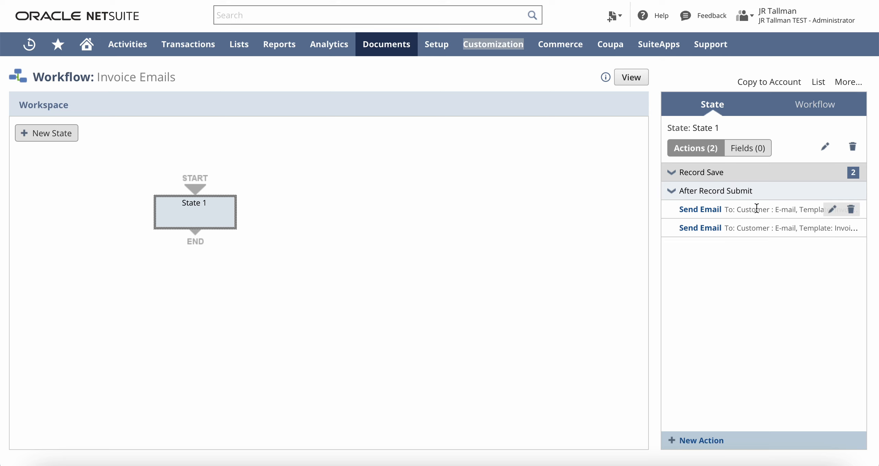
- Check the second Send Email action's details, then show the Invoice Emails workflow summary
mouse_move(770, 228)
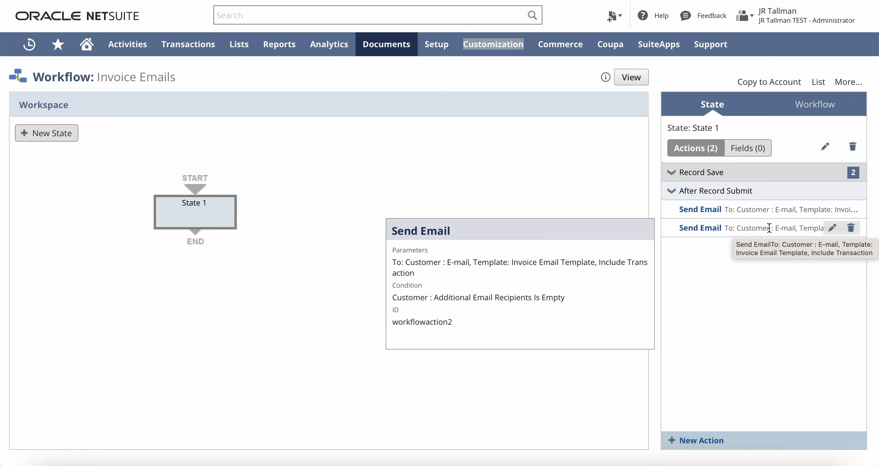
click(425, 143)
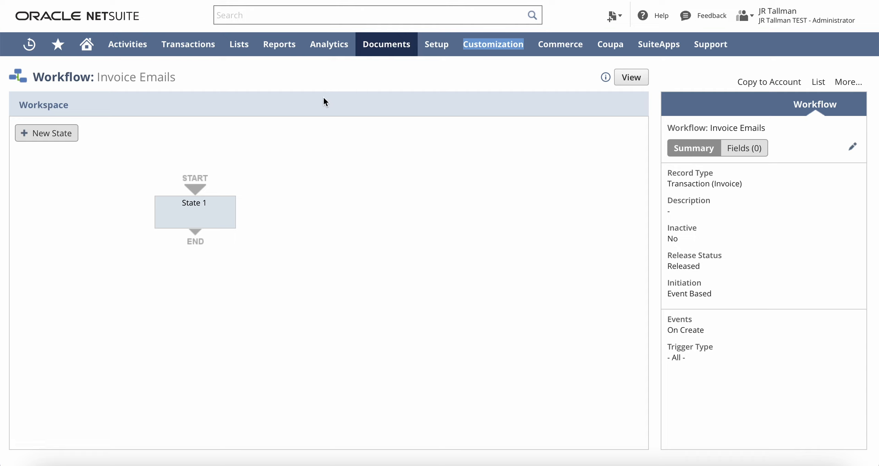
- Start a new invoice and select customer 4 TEST JR Company
mouse_move(203, 53)
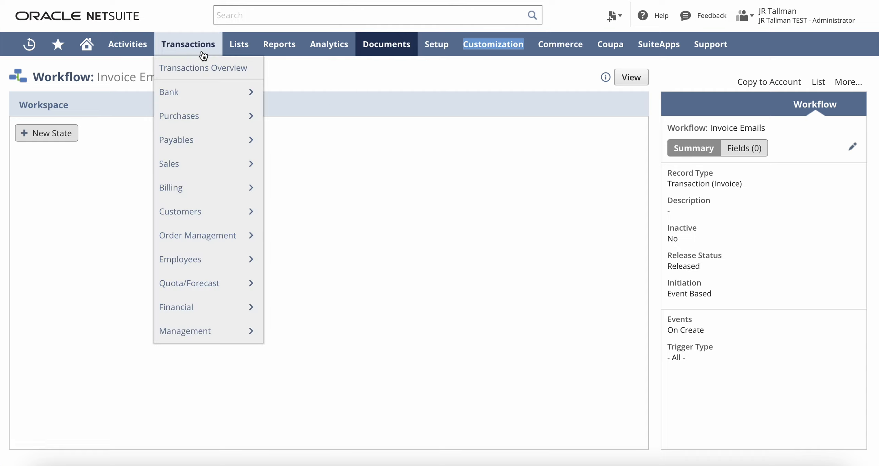
mouse_move(205, 175)
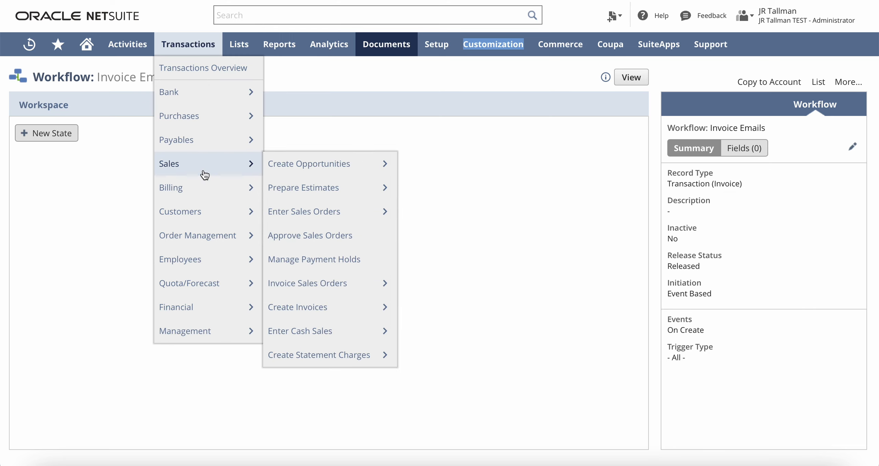
mouse_move(311, 316)
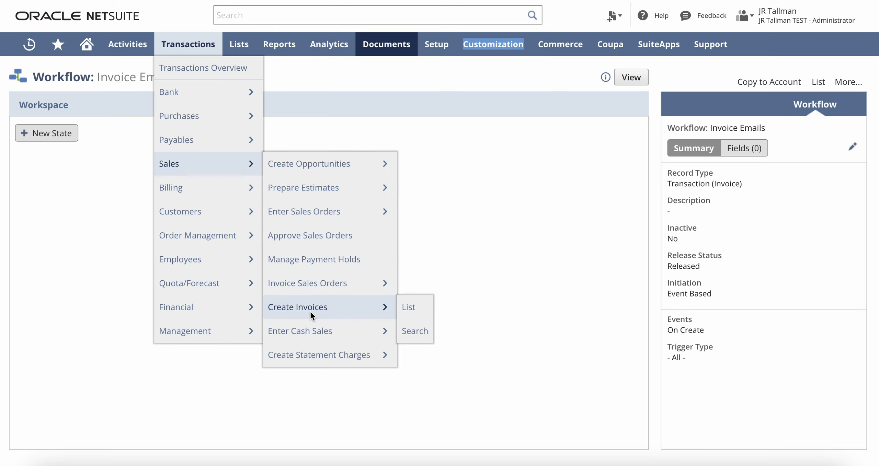
click(311, 315)
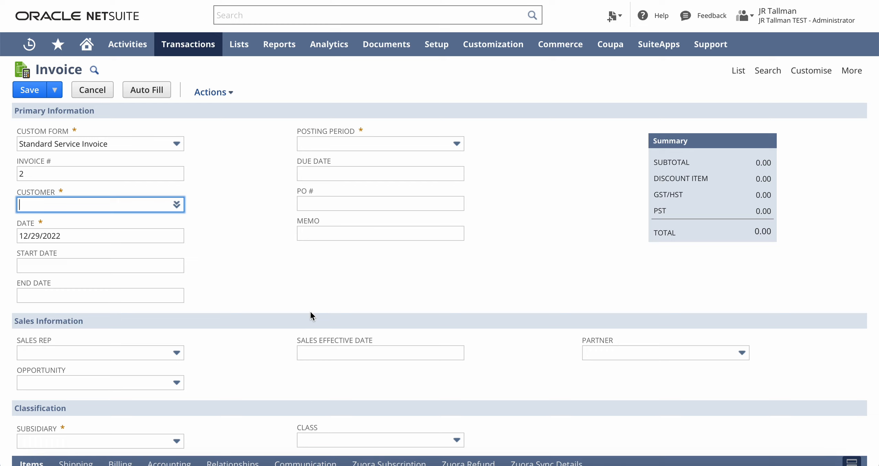
mouse_move(139, 201)
text(a)
key(BackSpace)
text(%tes)
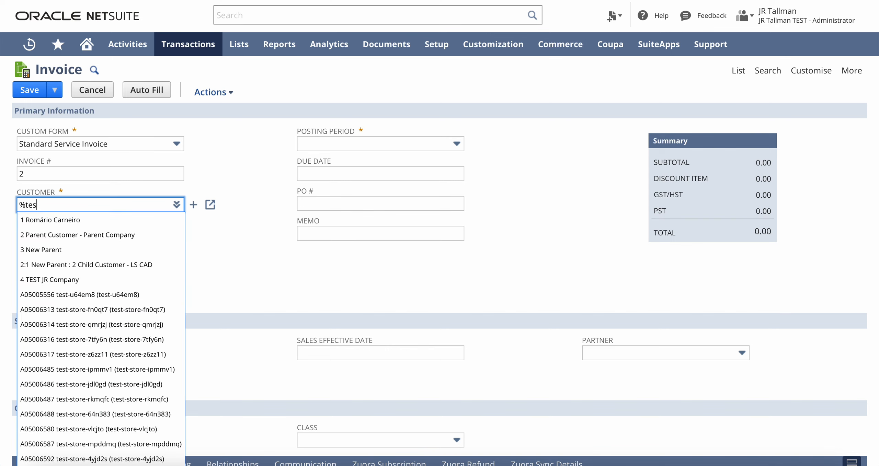
text(t)
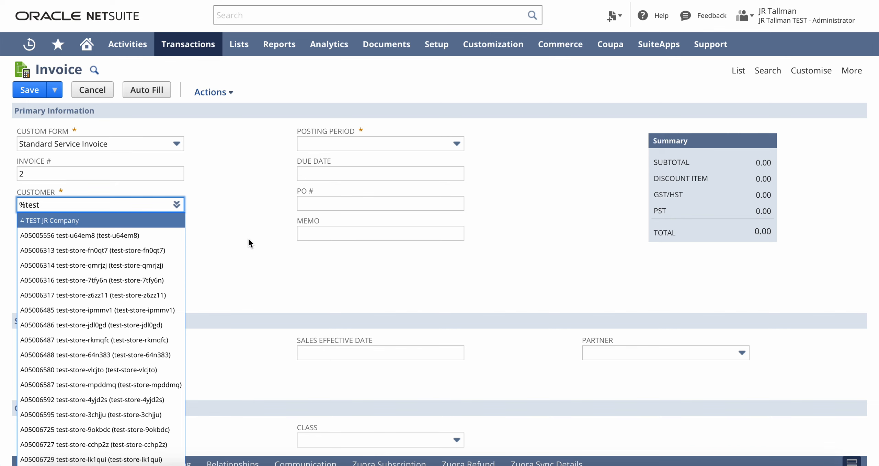
key(Return)
- Give the TEST Item line an amount of 500.00 and a tax code, then show Communication
scroll(178, 269, down, 5)
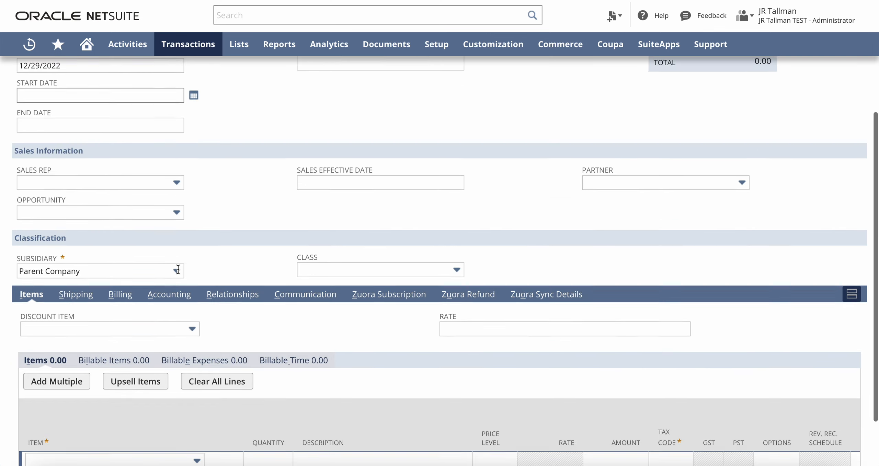
scroll(178, 270, down, 2)
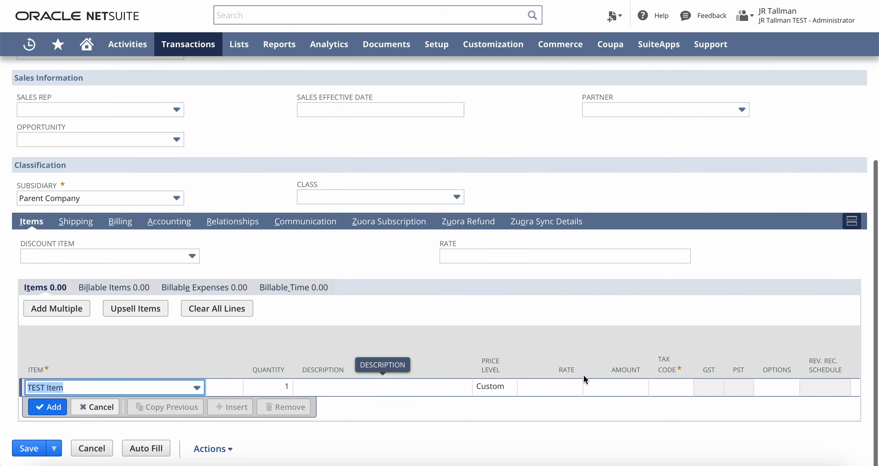
click(585, 381)
text(500)
key(Tab)
click(501, 388)
click(478, 305)
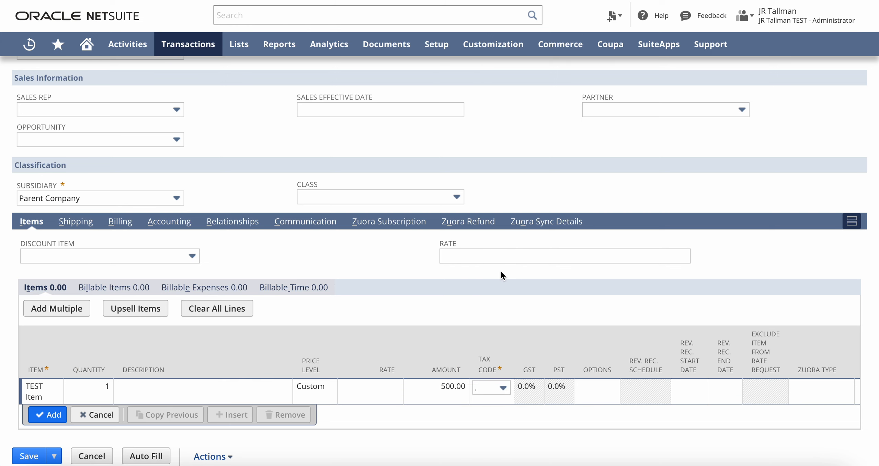
scroll(408, 273, up, 7)
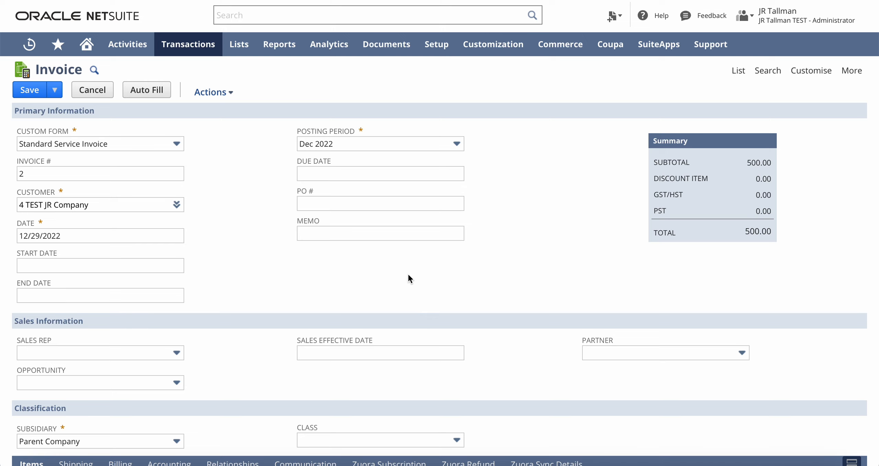
scroll(408, 273, down, 5)
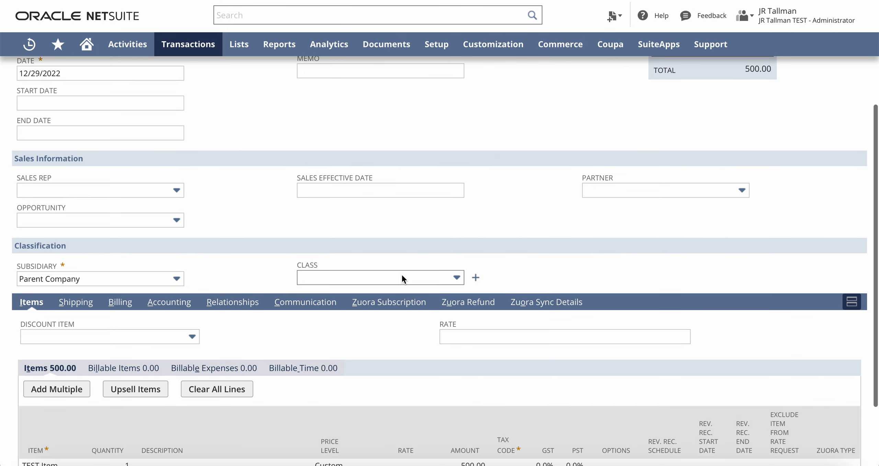
click(305, 307)
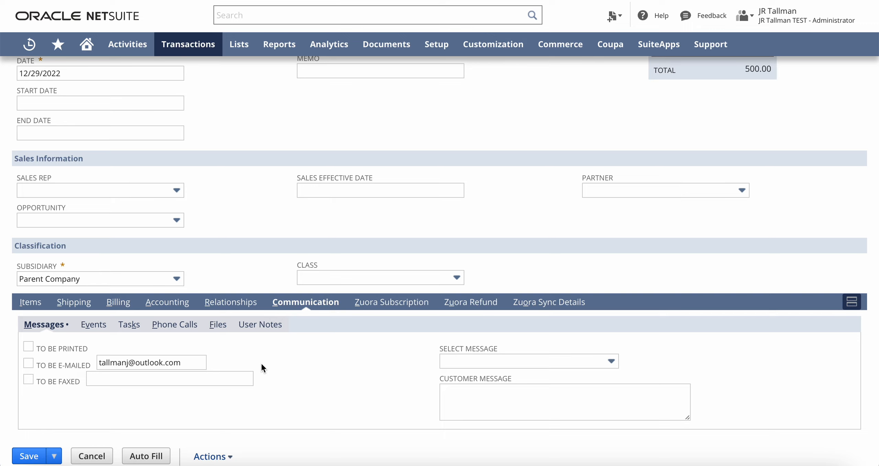
- Save invoice #2 for 4 TEST JR Company and confirm it is Open with 500.00 due
scroll(259, 200, up, 5)
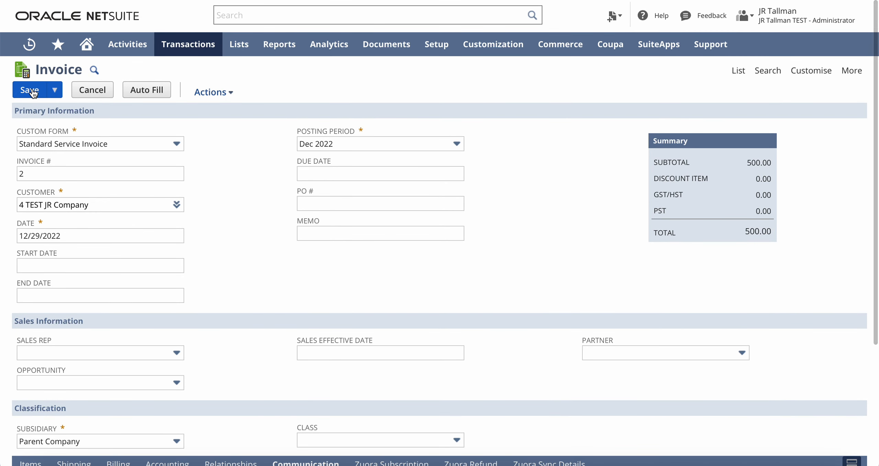
click(31, 91)
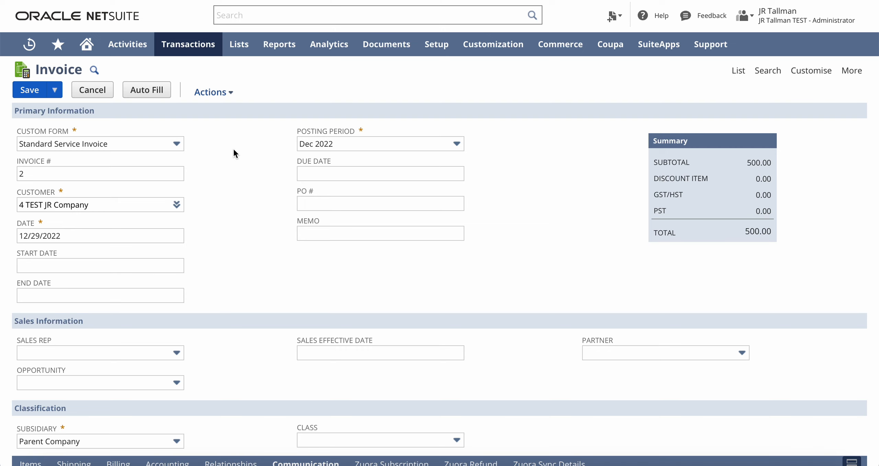
scroll(233, 151, down, 3)
scroll(286, 342, down, 2)
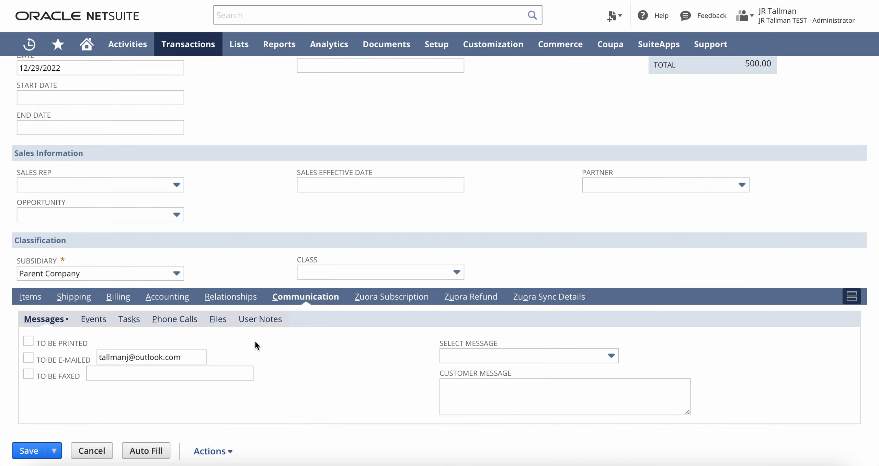
scroll(279, 273, up, 5)
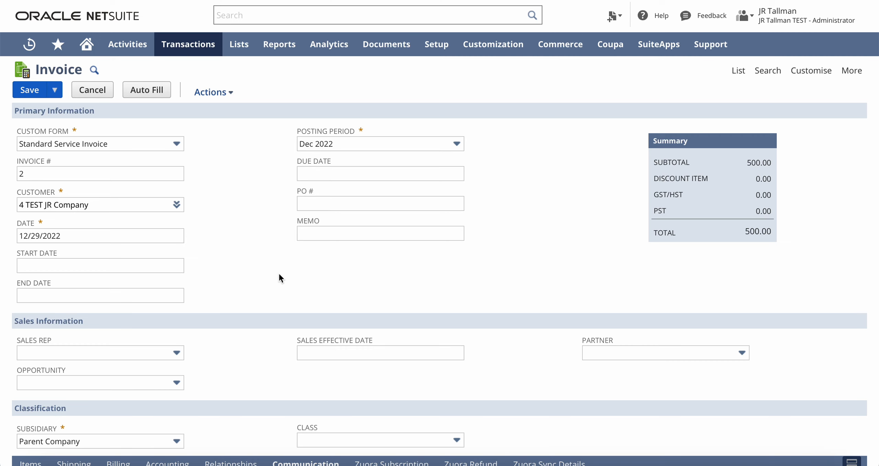
scroll(279, 273, down, 5)
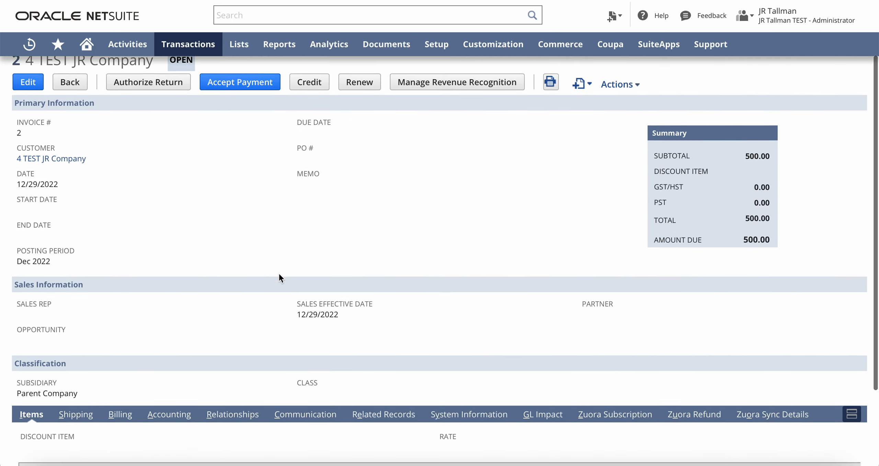
- Inspect the Messages row for the sent email: author, recipient and subject JR Test Co | 2
click(289, 304)
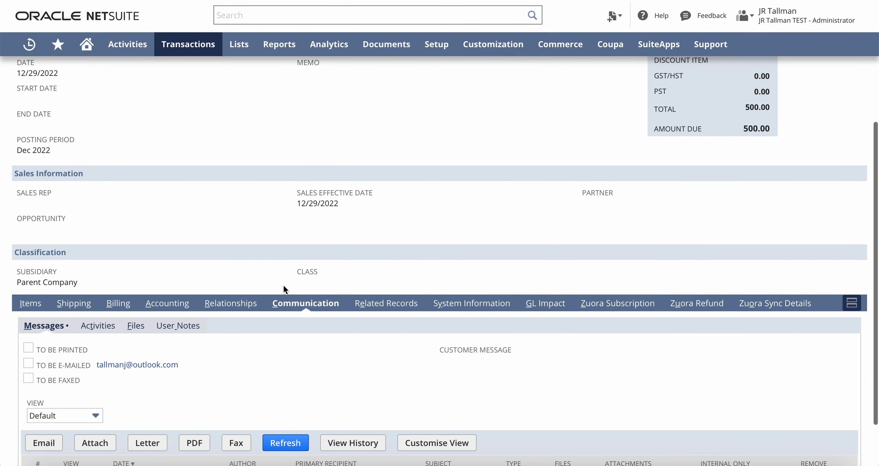
scroll(282, 285, down, 2)
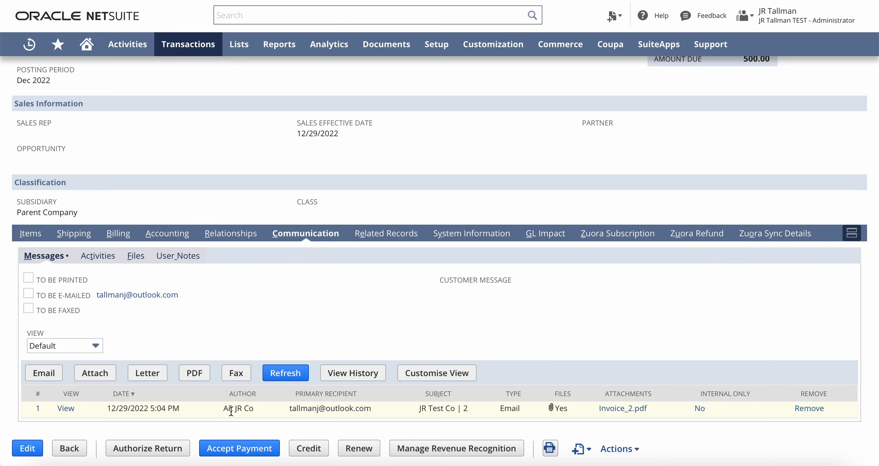
drag(222, 408, 259, 411)
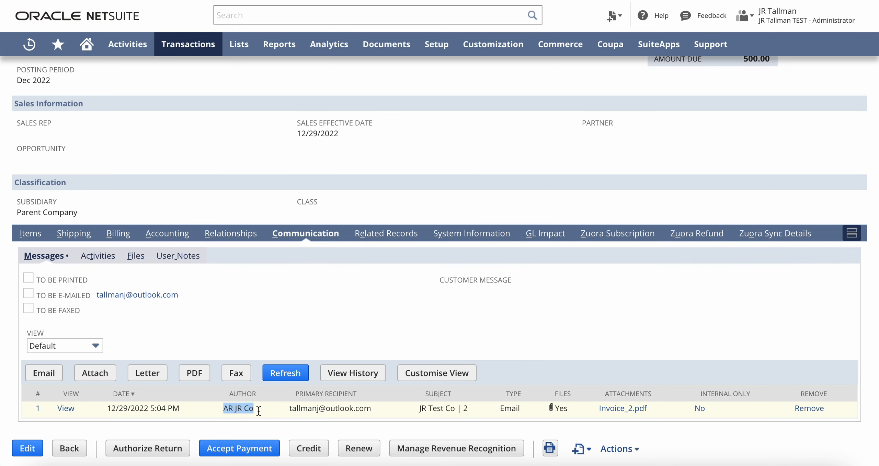
drag(289, 408, 372, 409)
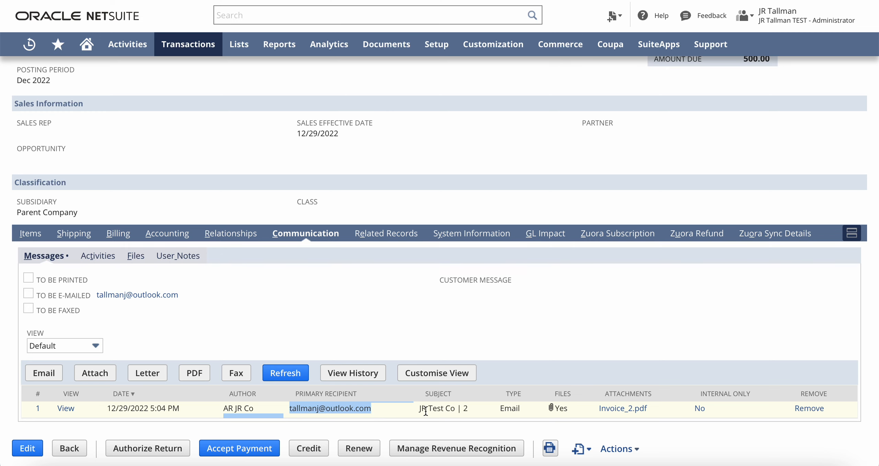
drag(419, 409, 467, 412)
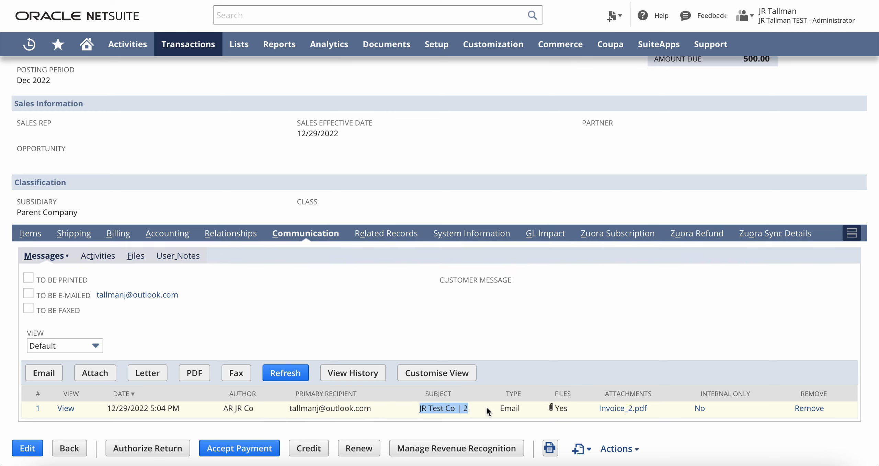
click(477, 404)
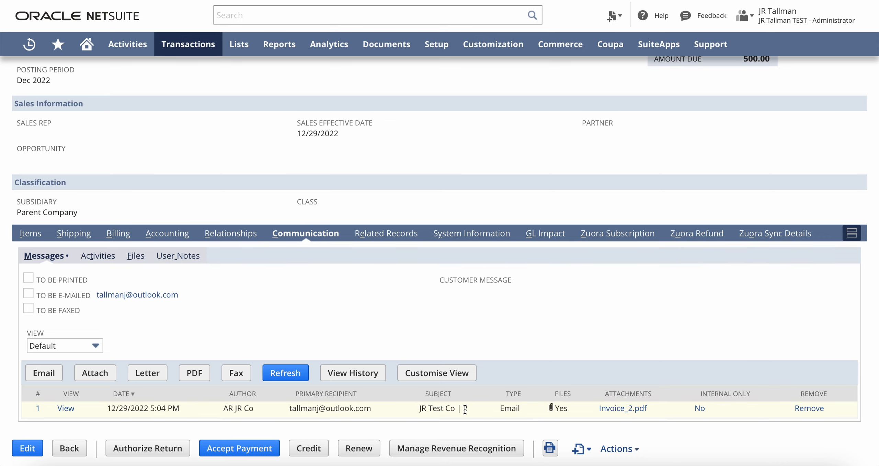
double_click(465, 408)
- Open the sent invoice email and review its subject, customer greeting and attached-invoice sentence
click(65, 408)
drag(137, 0, 253, 41)
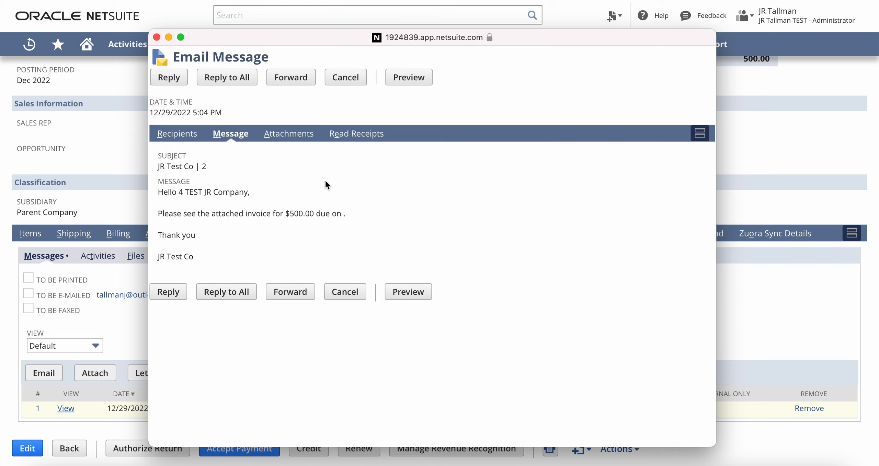
drag(176, 166, 214, 167)
drag(180, 196, 234, 195)
click(222, 196)
drag(180, 193, 233, 194)
click(184, 217)
drag(184, 216, 253, 217)
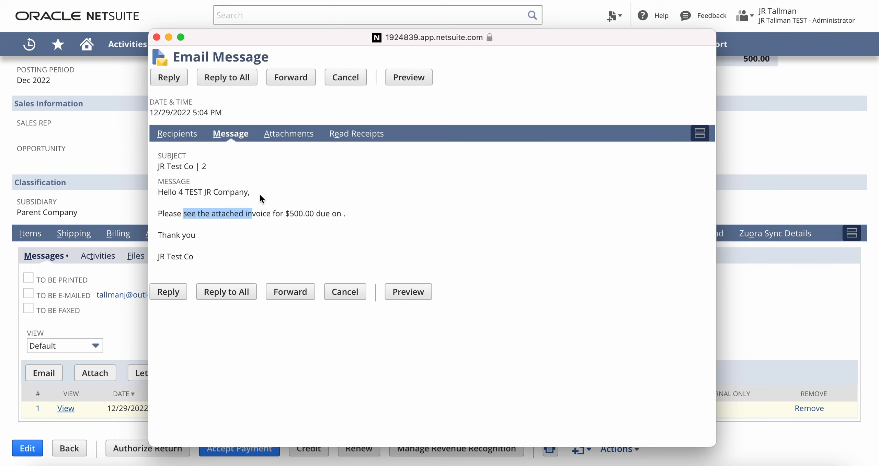
- Check the email's sender and two CC recipients, then its Invoice_2.pdf attachment
click(182, 142)
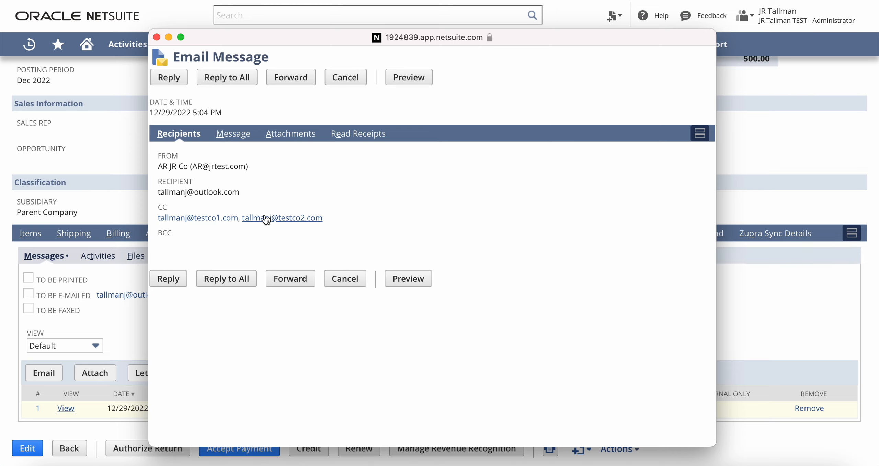
drag(203, 167, 245, 170)
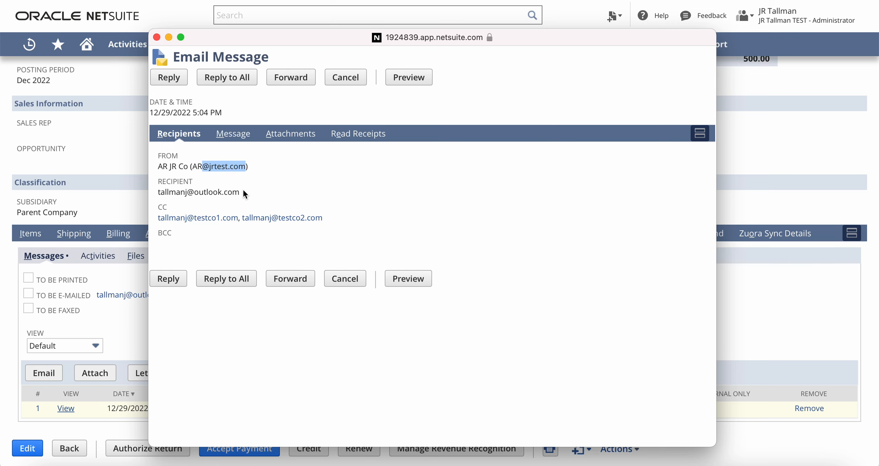
click(236, 135)
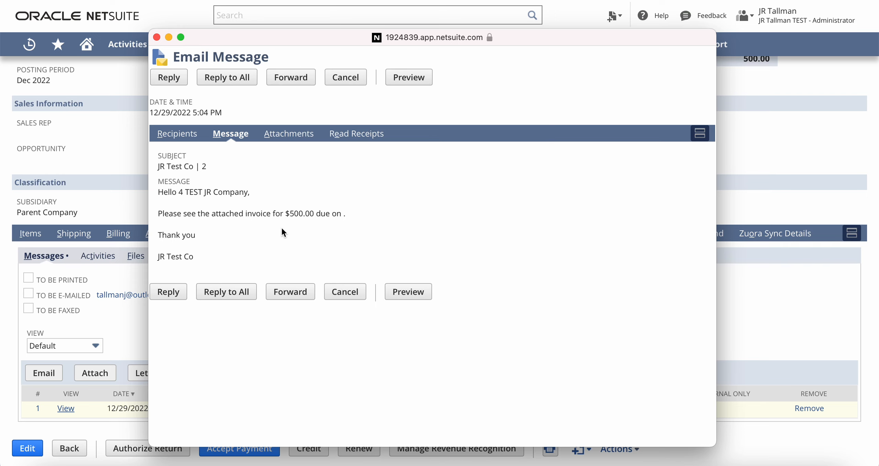
click(290, 135)
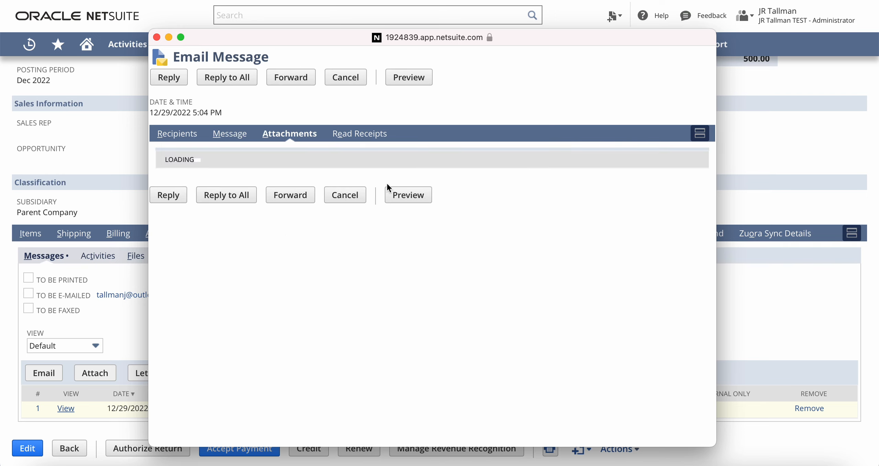